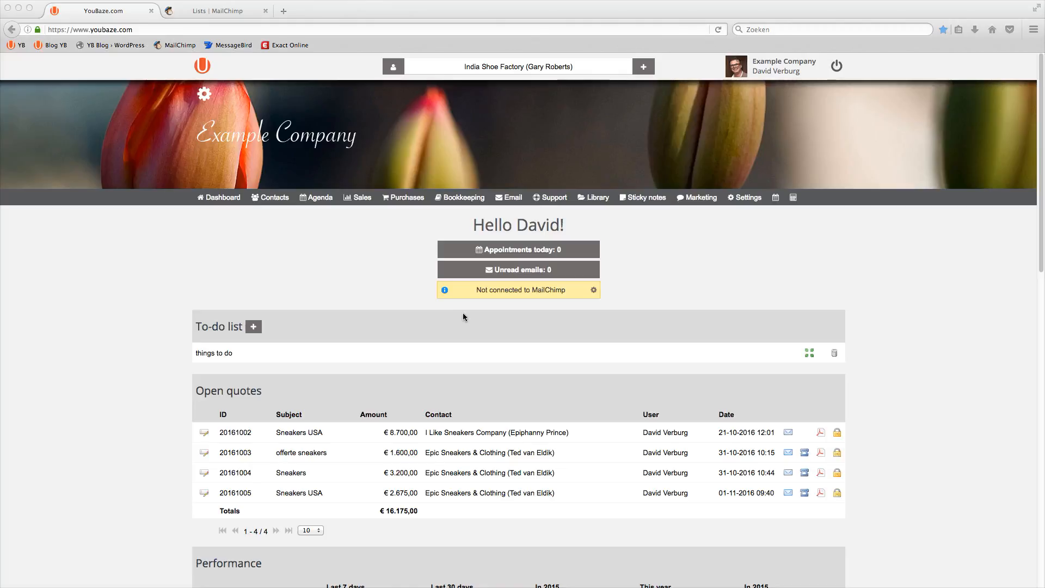
Note the not-connected notice, open 'MailChimp setting' via a 'mailchimp' settings search, and focus the API key field.
left_click(476, 290)
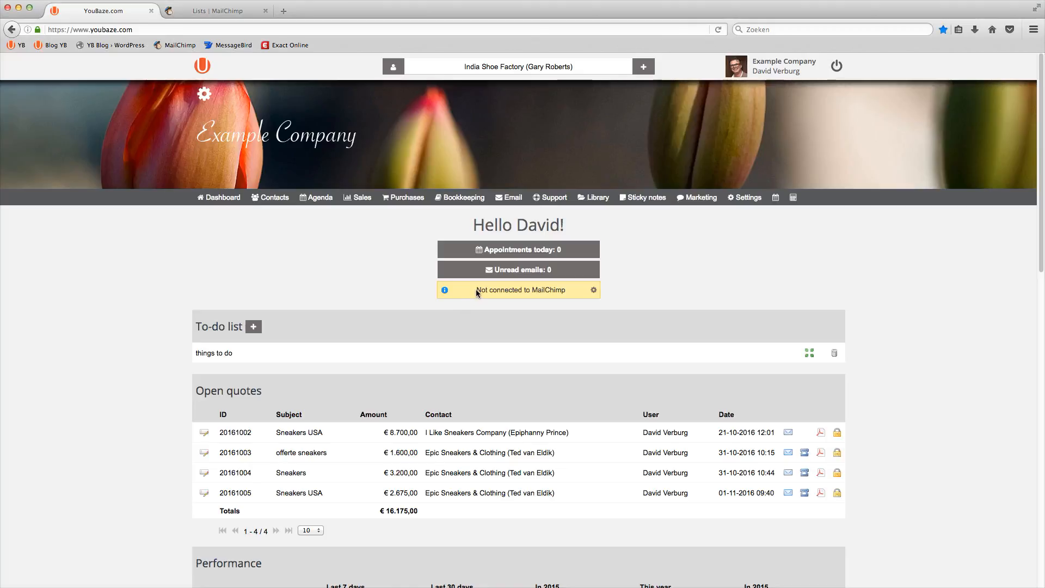
left_click_drag(476, 290, 564, 296)
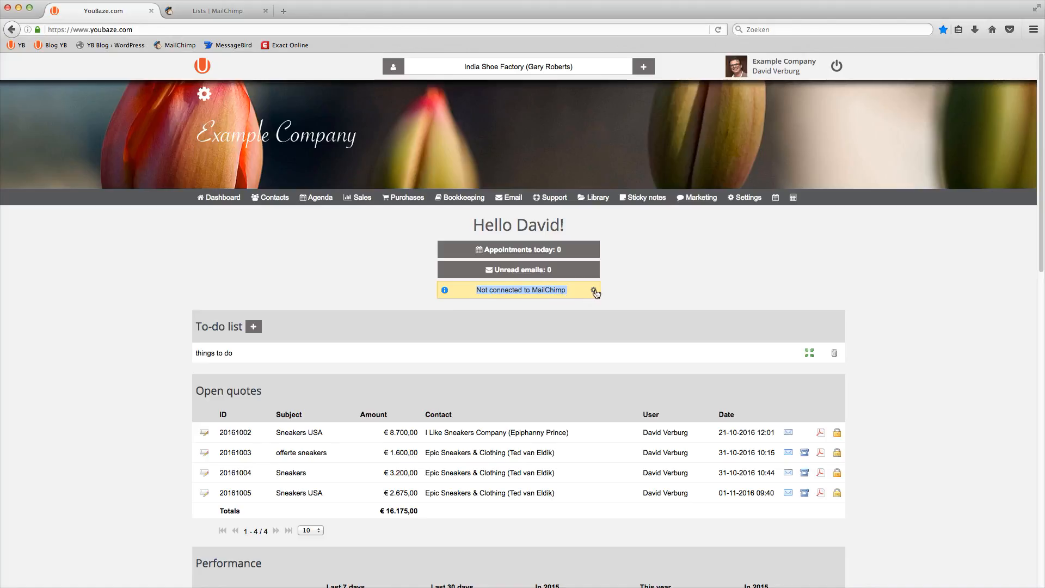
left_click(745, 214)
type("m")
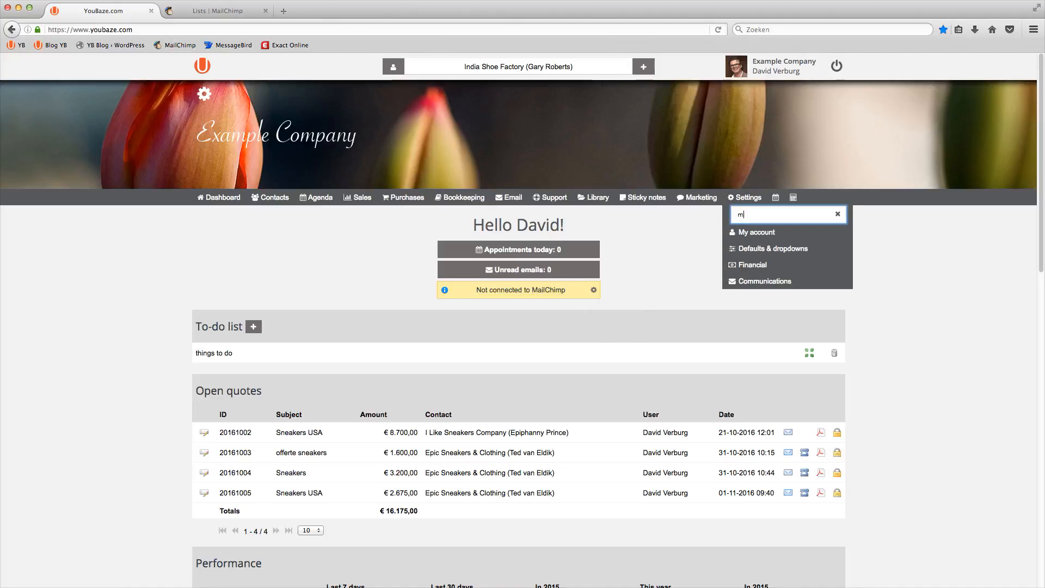
type("ailchimp")
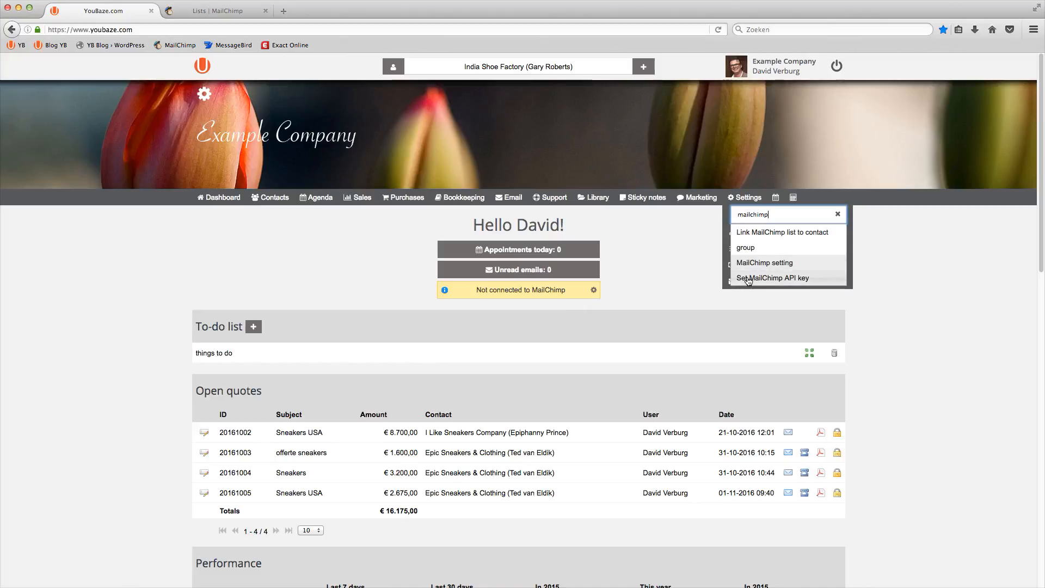
left_click(748, 264)
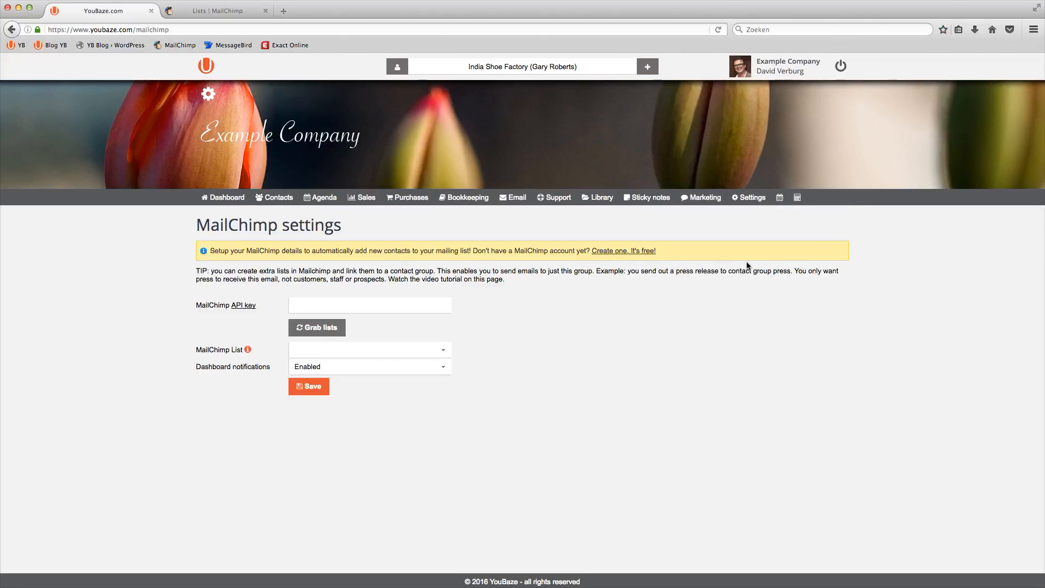
left_click(333, 309)
Copy the active key from MailChimp's Account > Extras > API Keys page and return to YouBaze.
left_click(218, 12)
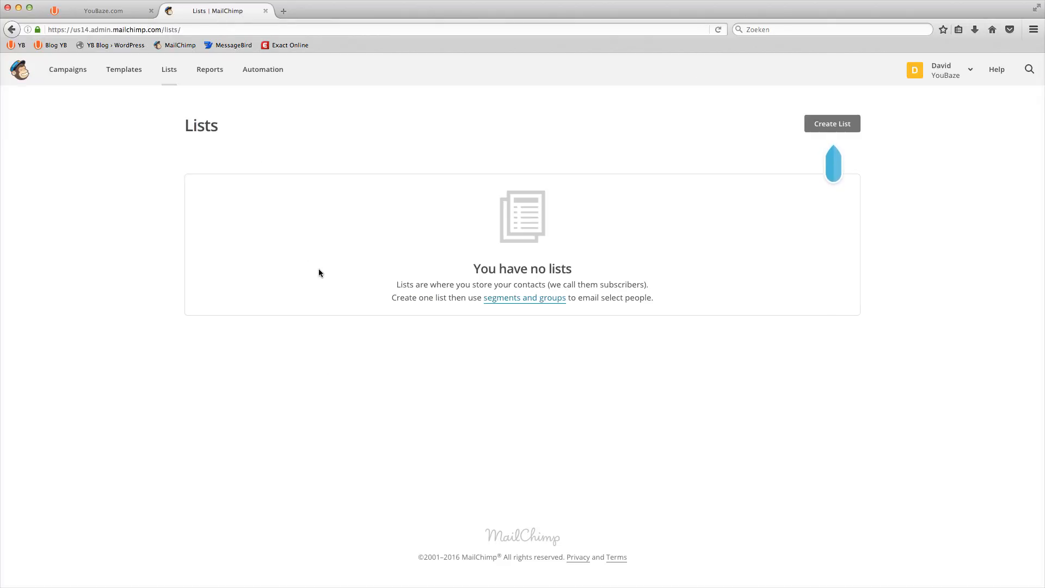
left_click(944, 76)
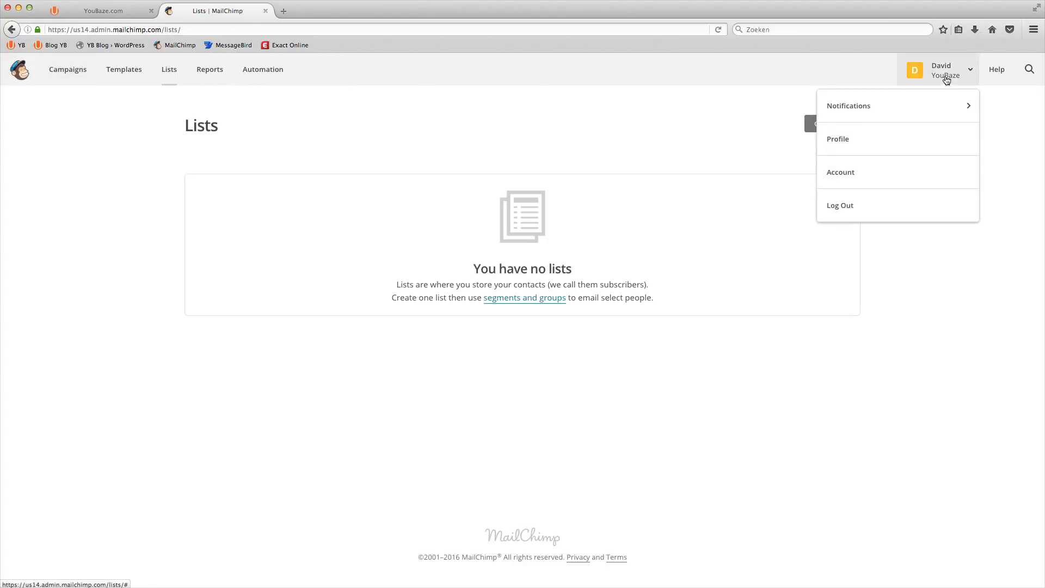
left_click(898, 181)
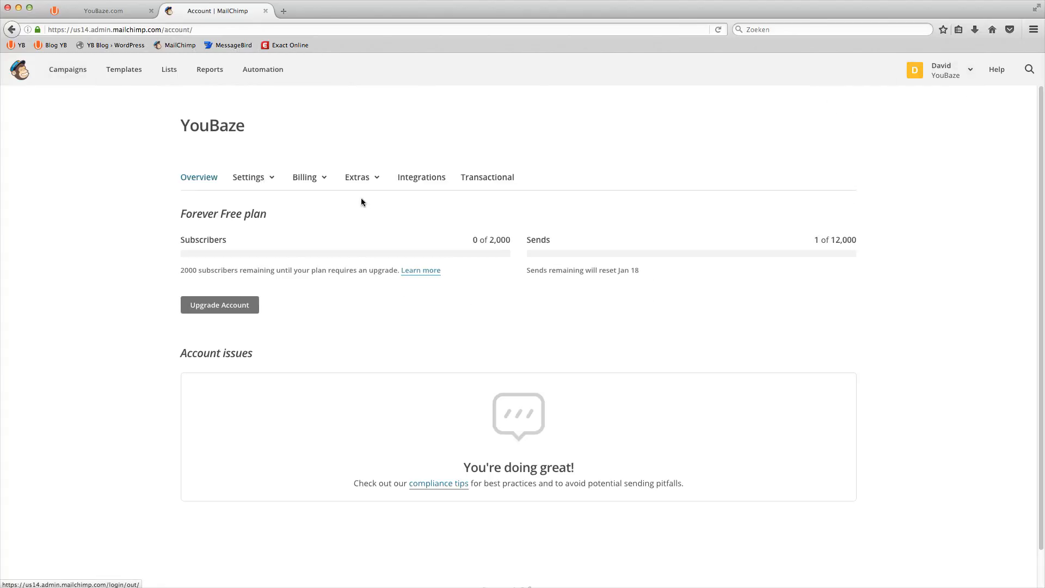
left_click(363, 184)
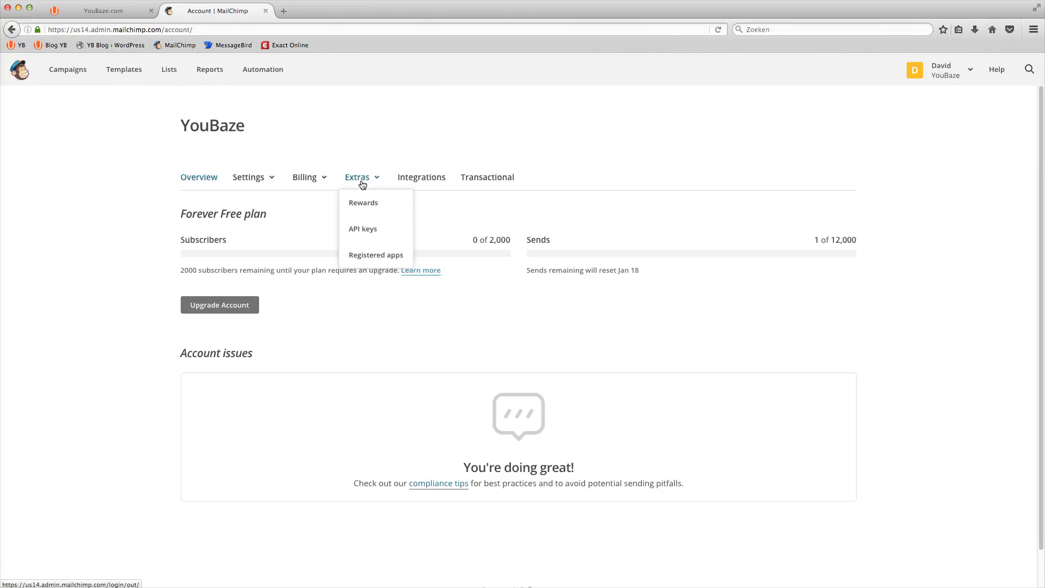
left_click(363, 240)
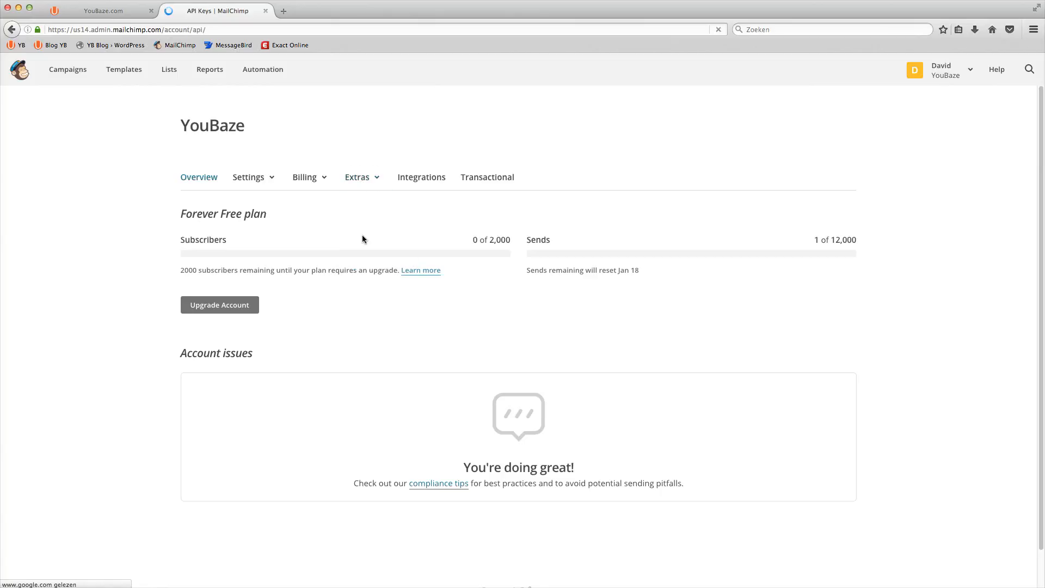
left_click(543, 464)
key("super+c")
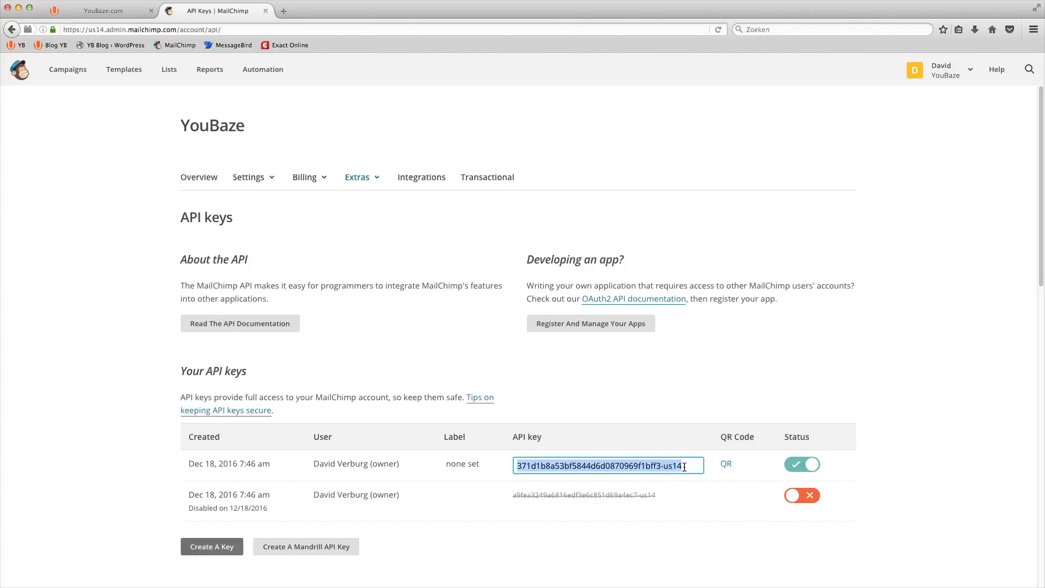
left_click(101, 12)
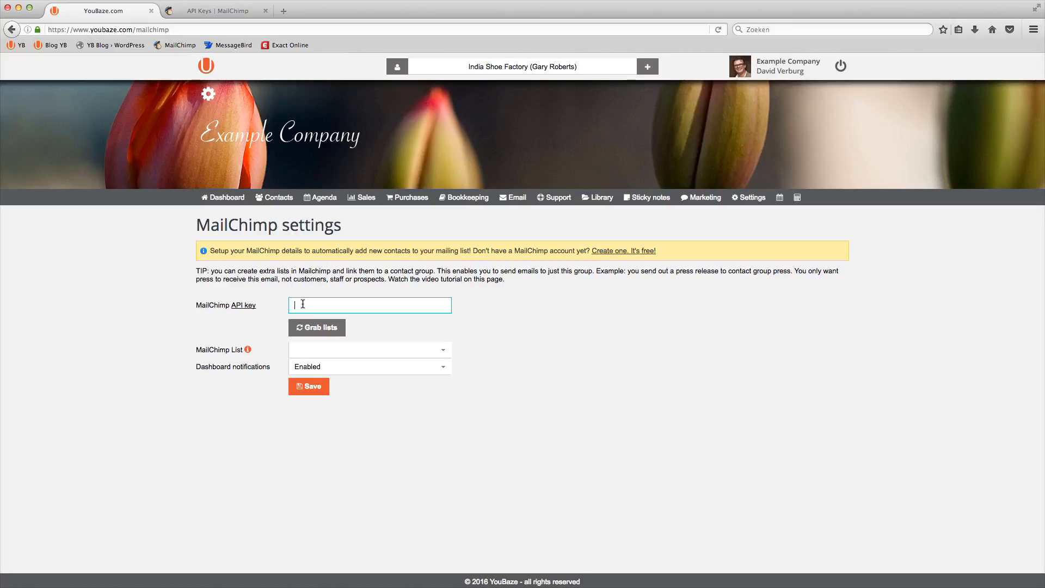
Paste the API key, grab the lists, and answer Yes so YouBaze creates the MailChimp lists.
key("super+v")
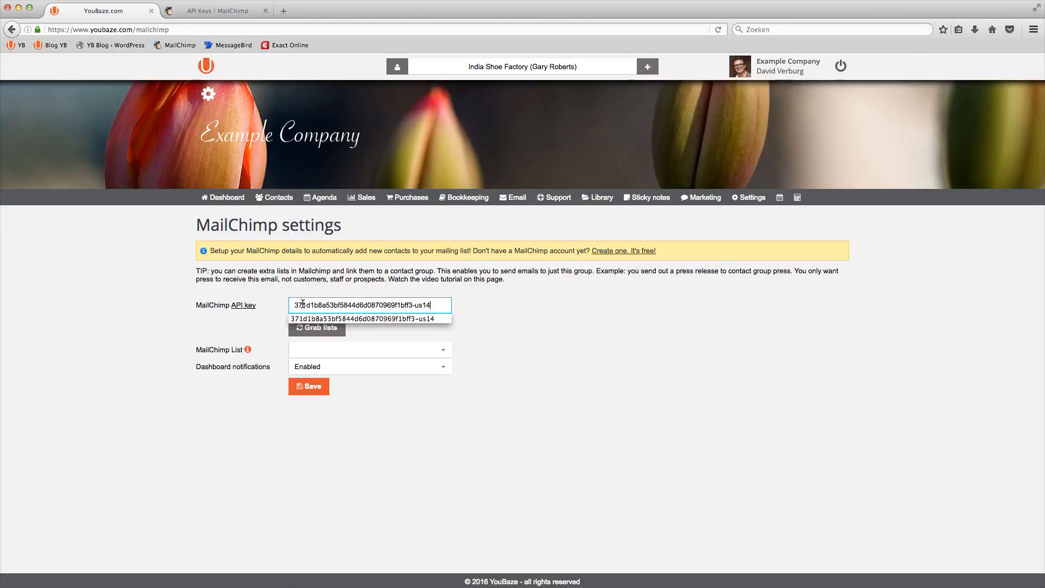
left_click(318, 333)
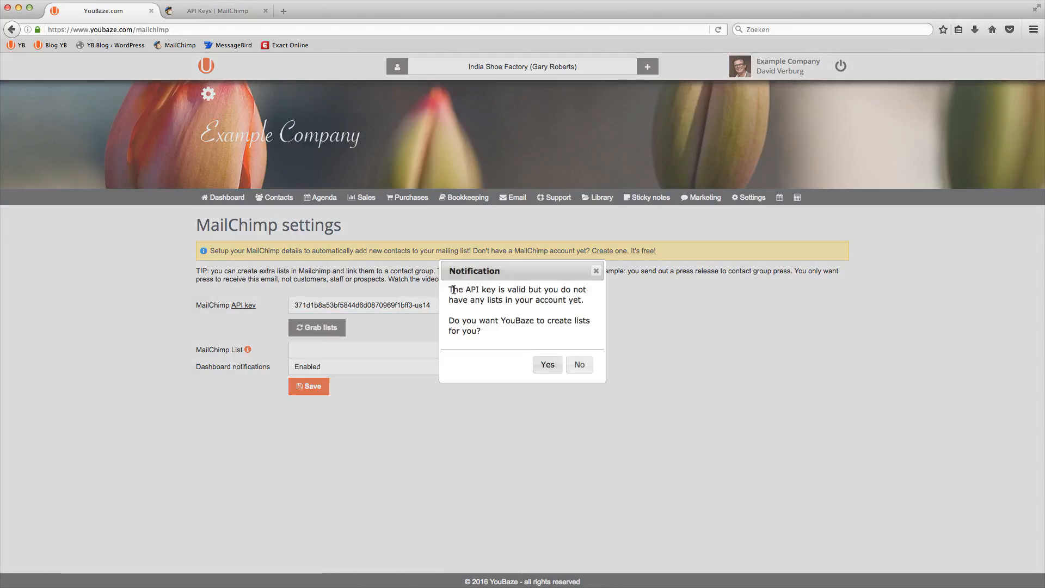
left_click_drag(454, 291, 486, 333)
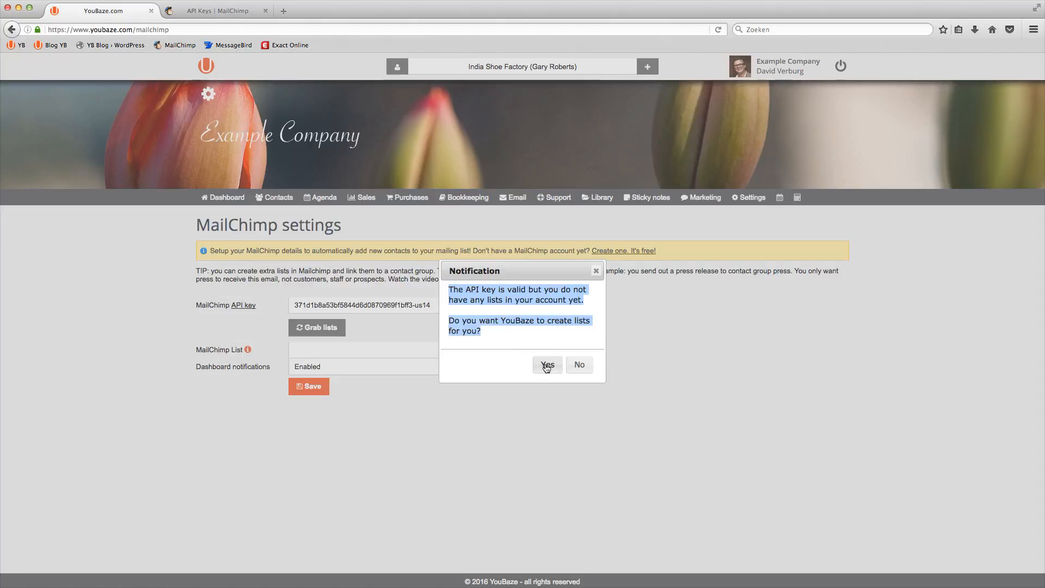
left_click(547, 365)
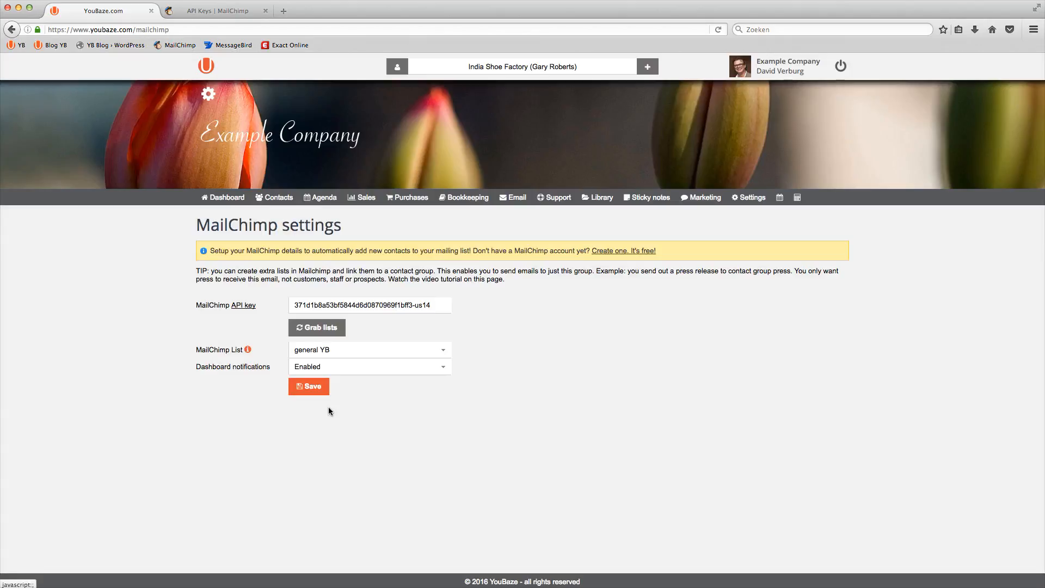
Keep 'general YB' as the MailChimp list, save the settings, and return to the dashboard.
left_click(320, 353)
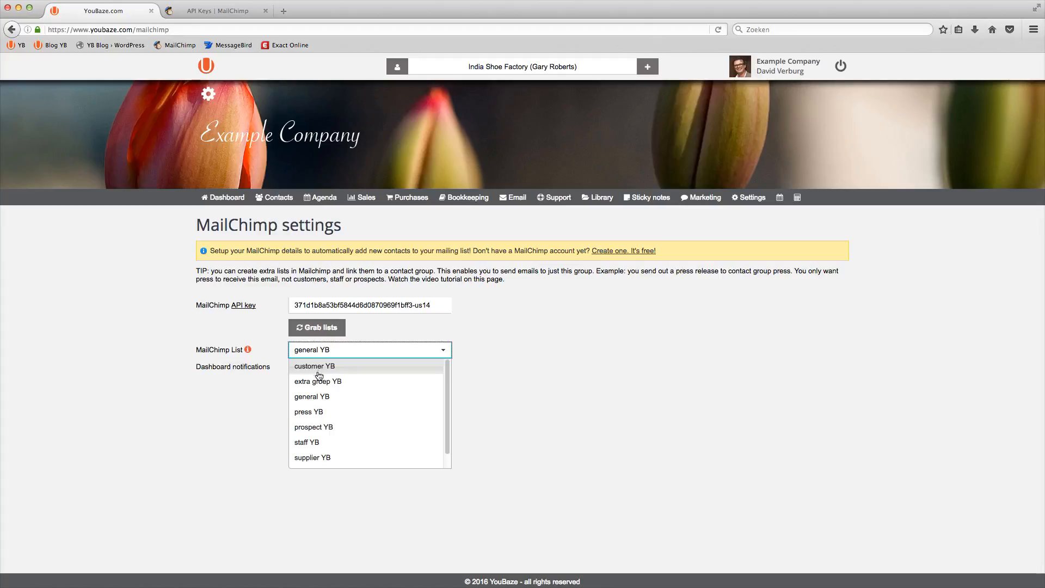
left_click_drag(447, 449, 442, 471)
scroll(346, 380, "up", 2)
left_click(472, 384)
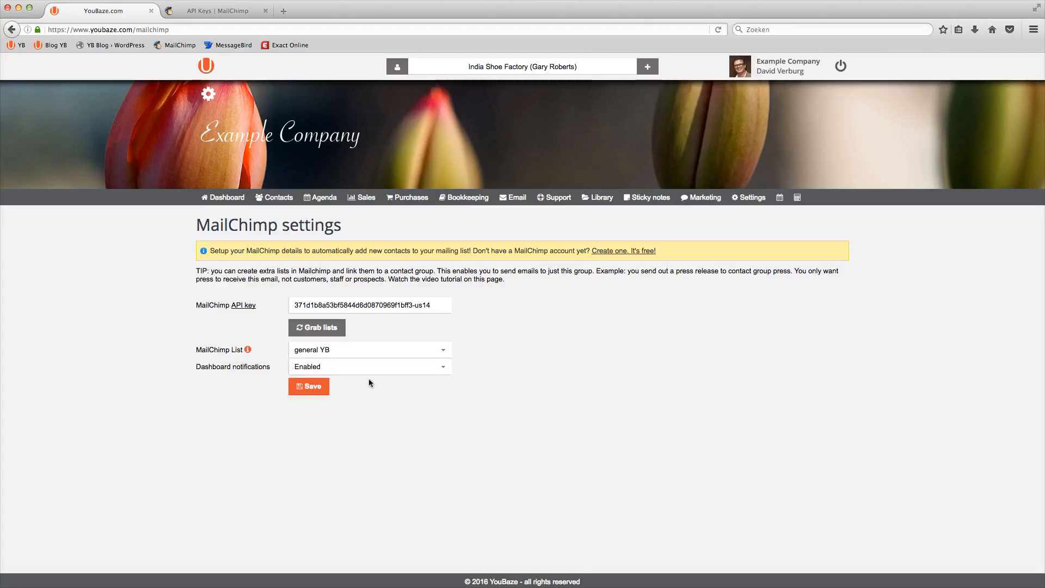
left_click(308, 388)
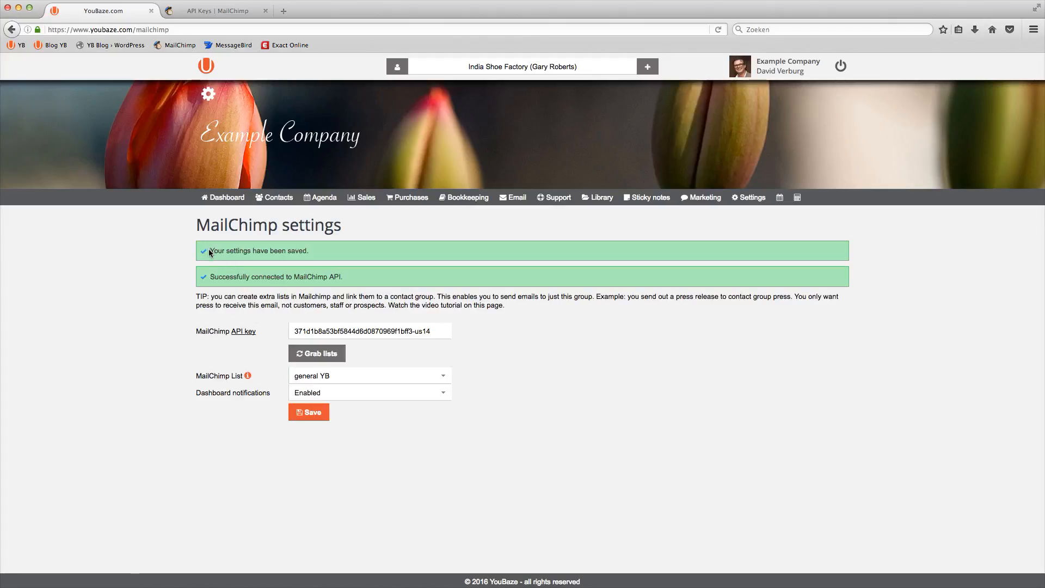
left_click_drag(210, 277, 323, 283)
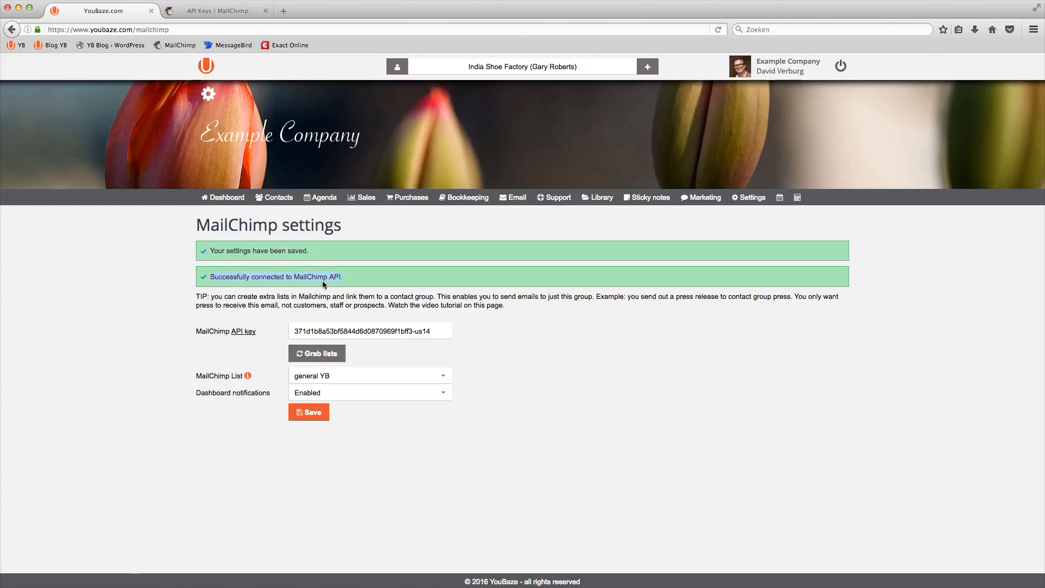
left_click(226, 199)
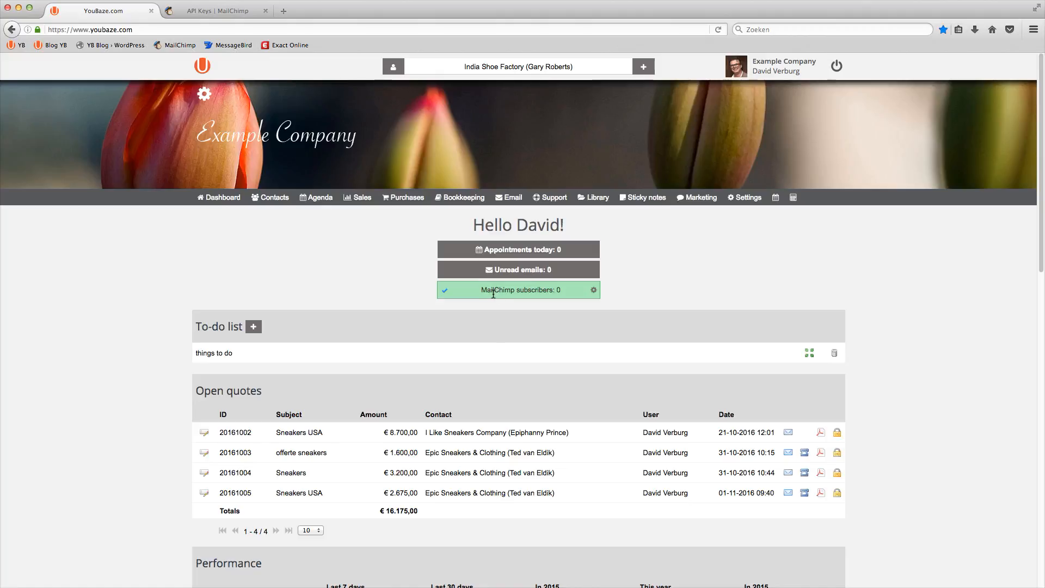
Turn off dashboard notifications in the MailChimp settings, save, and go back to the dashboard.
left_click(595, 293)
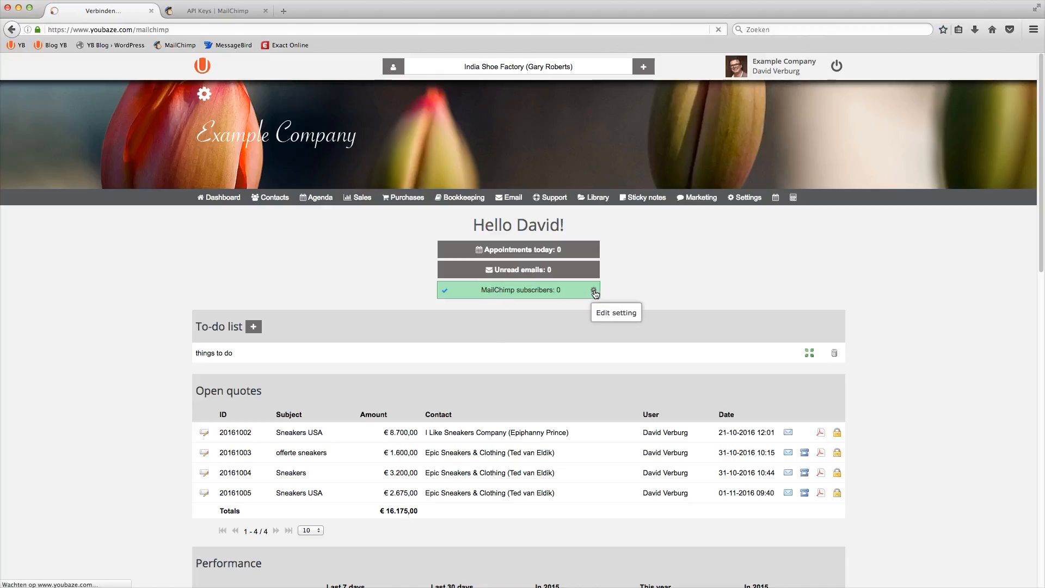
left_click(303, 341)
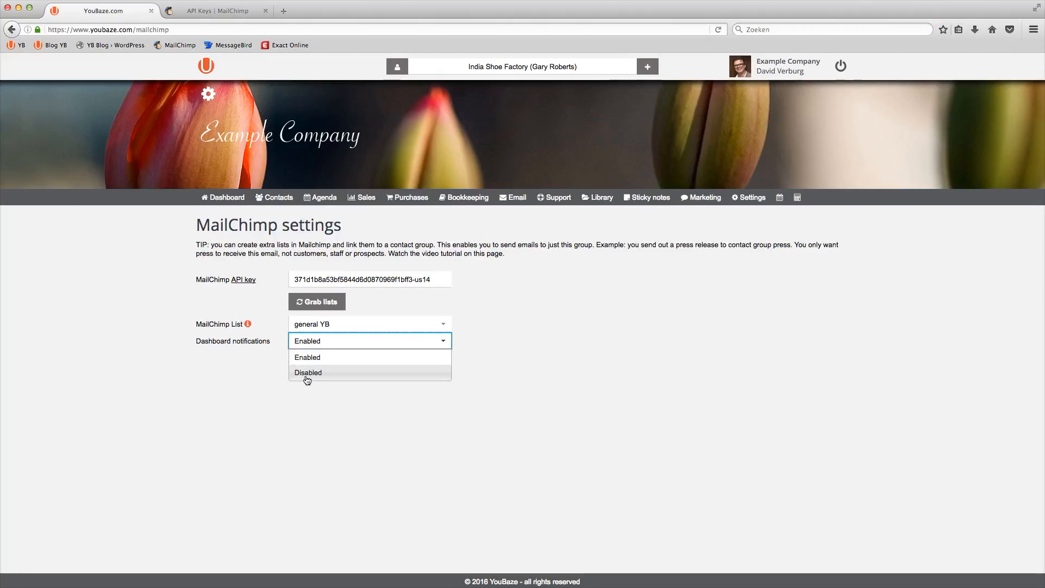
left_click(305, 375)
left_click(305, 361)
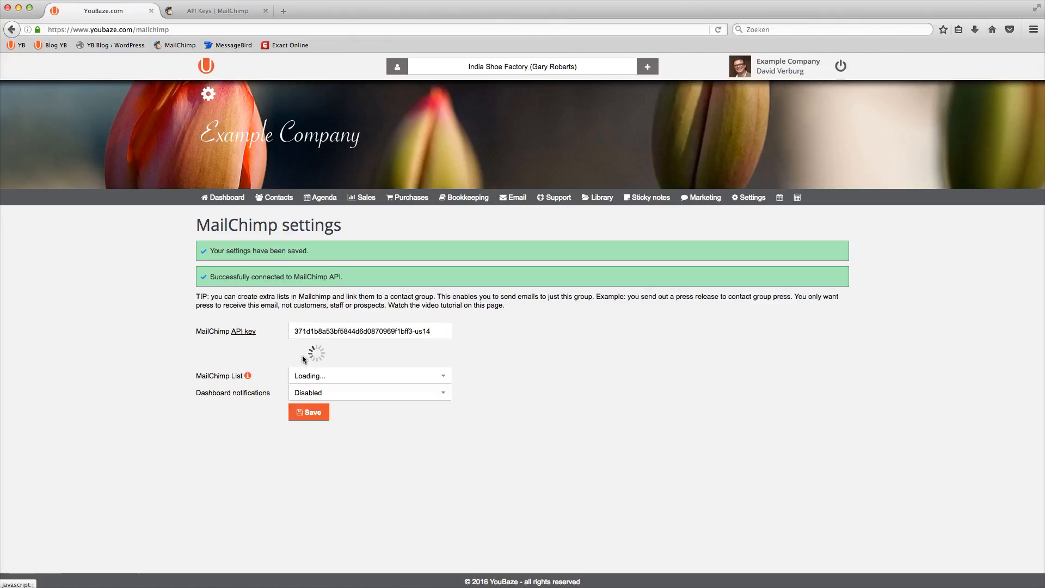
left_click(213, 200)
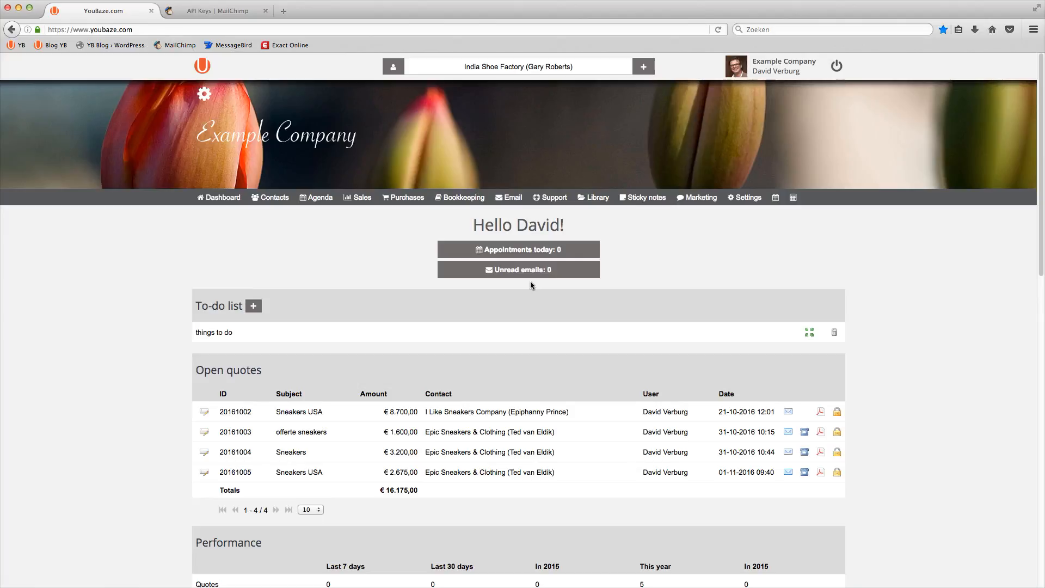
Search the settings for 'groups' and open Manage contact groups.
left_click(748, 197)
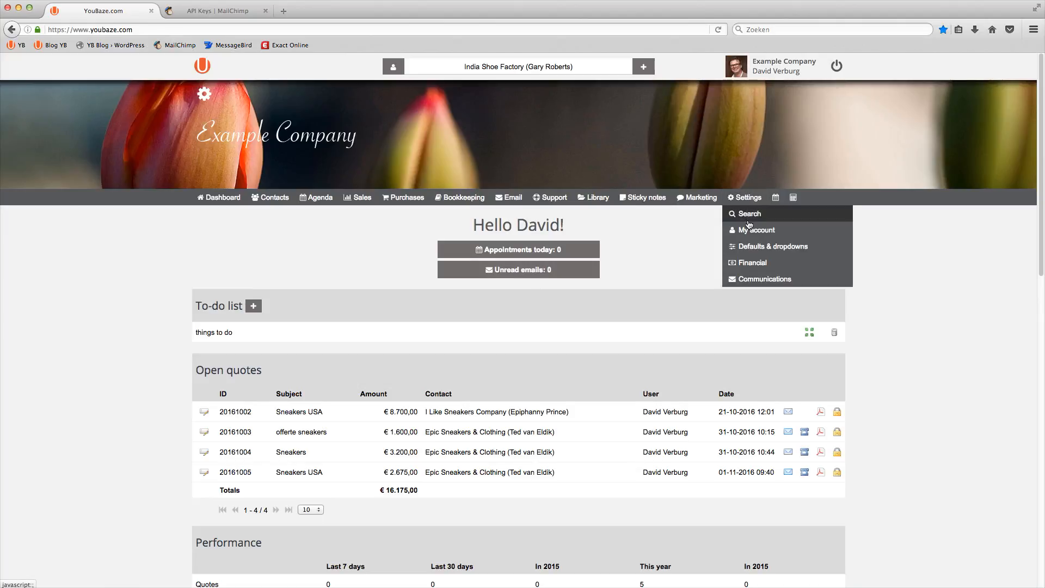
left_click(747, 218)
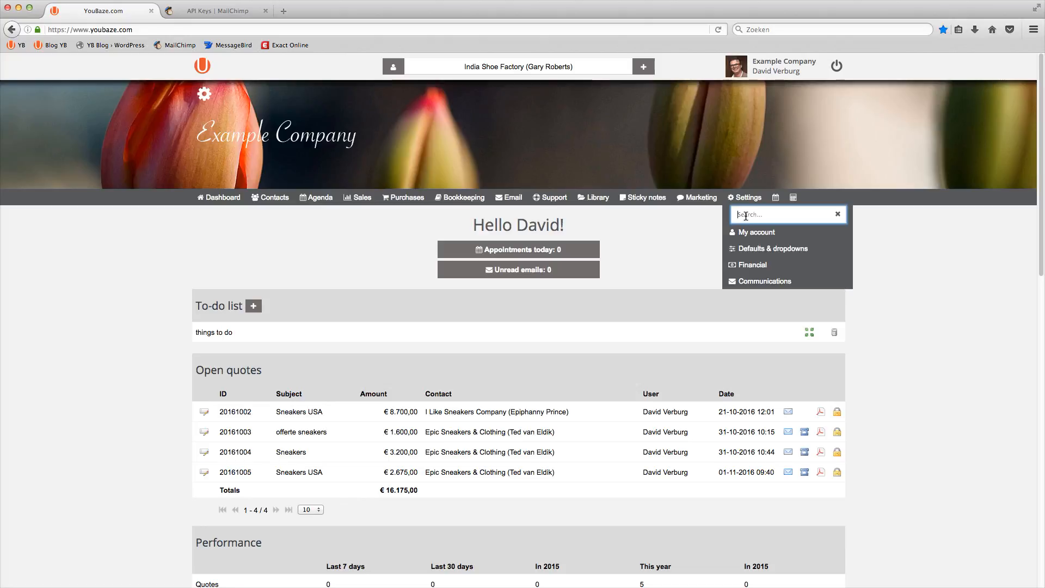
type("groups")
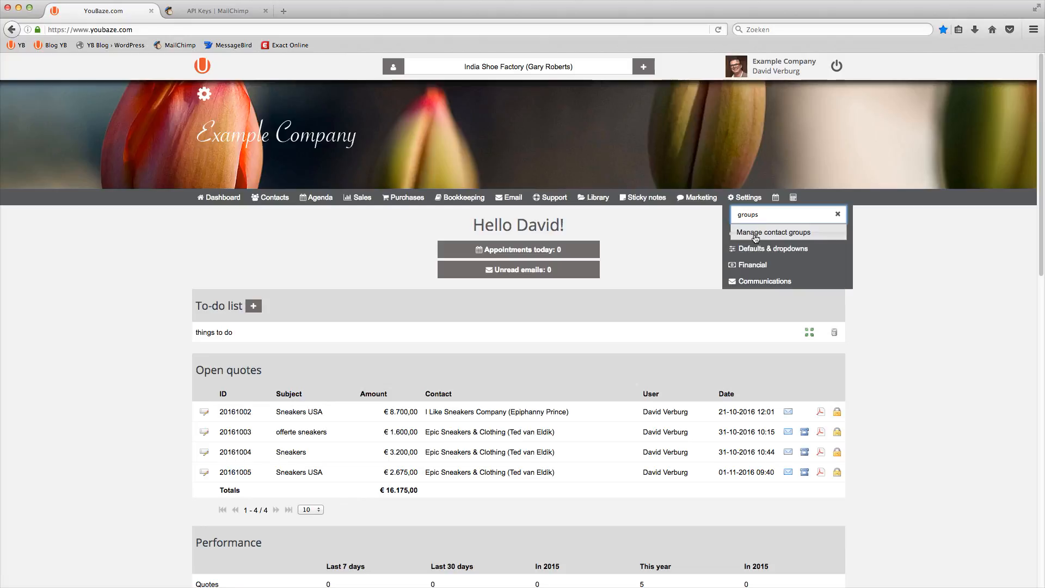
left_click(756, 238)
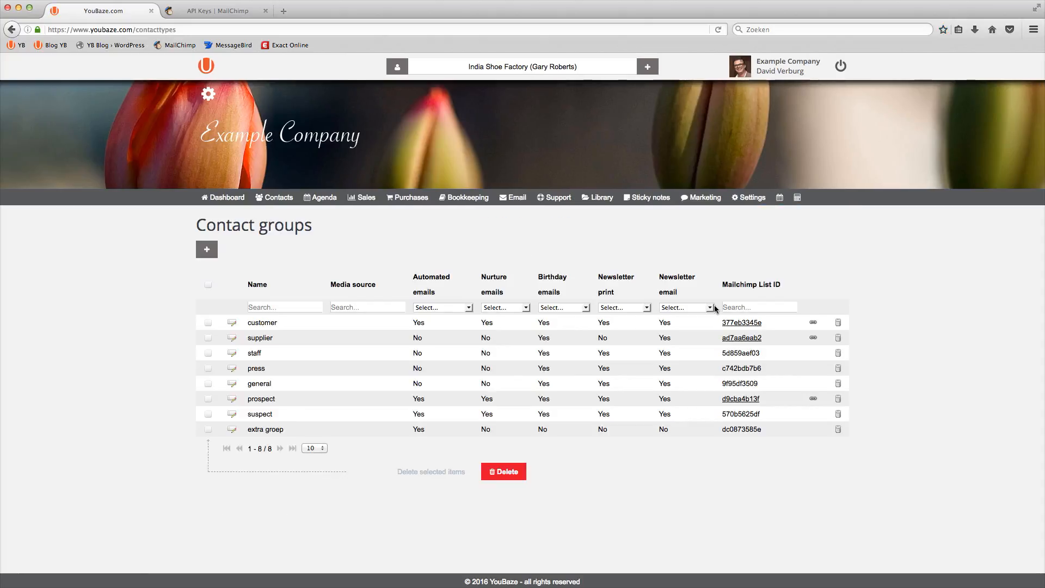
View the newsletter contacts of the customer and prospect groups, then switch to the MailChimp tab.
left_click_drag(764, 326, 719, 331)
left_click(741, 455)
left_click(726, 324)
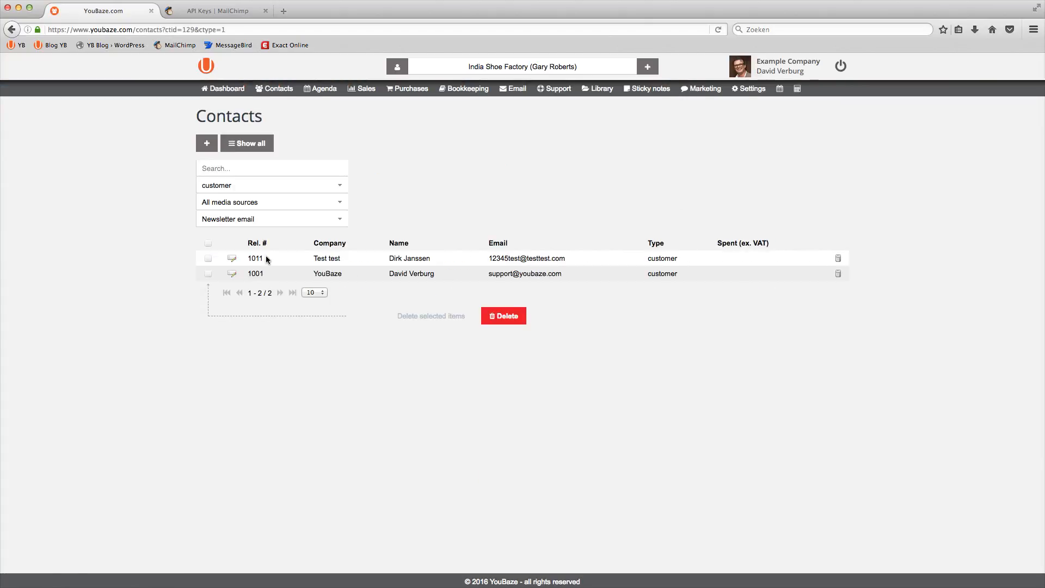
left_click(11, 29)
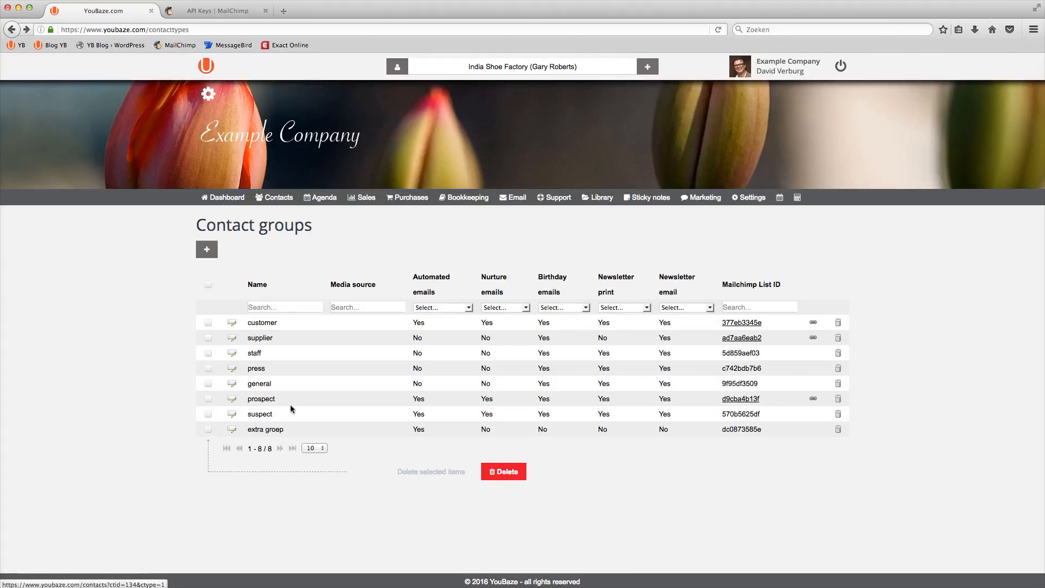
left_click(737, 403)
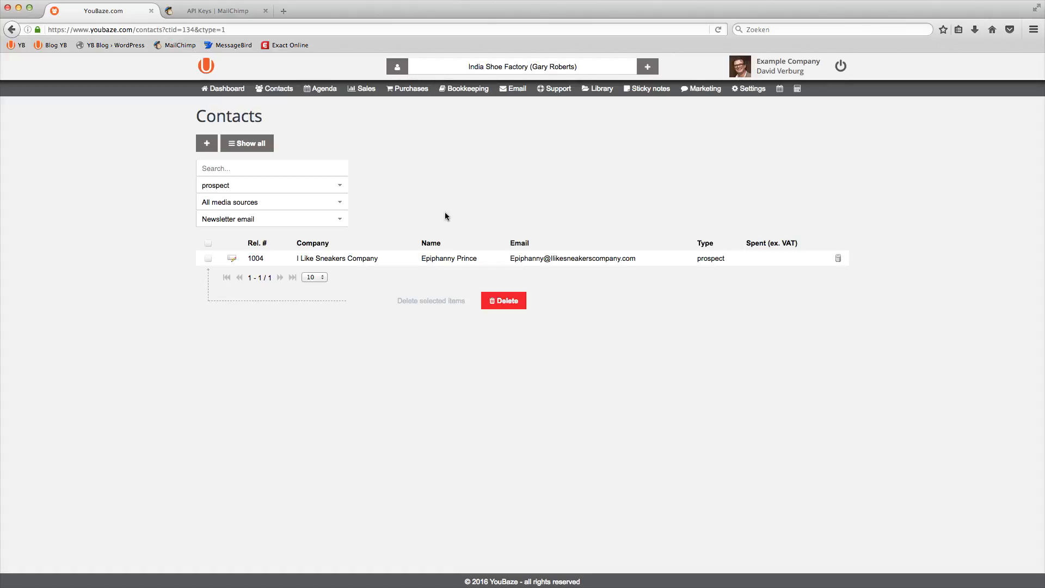
left_click(237, 11)
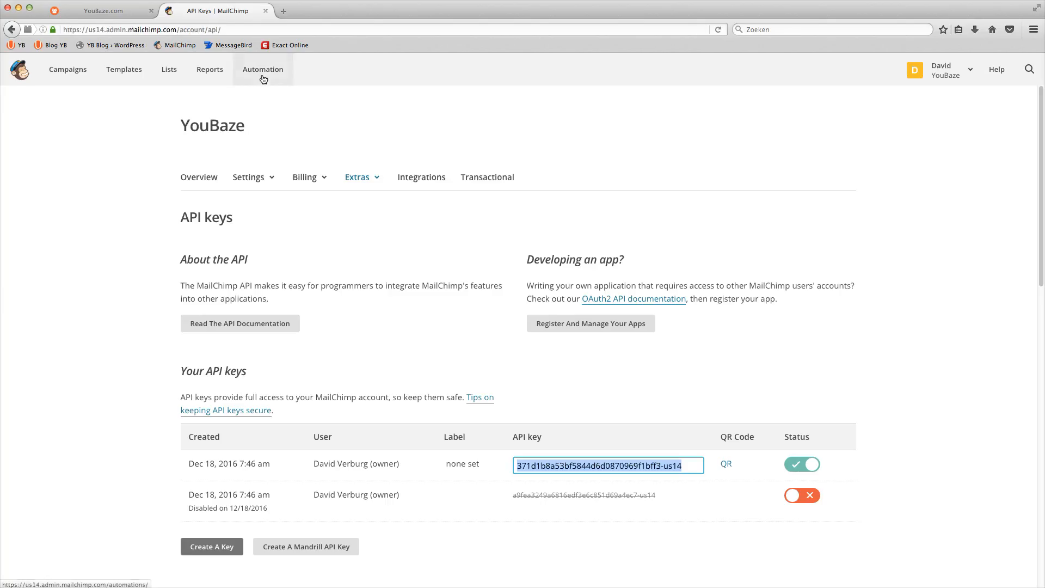
In Lists, start then cancel deleting 'extra groep YB', and open that list's subscribers.
left_click(173, 70)
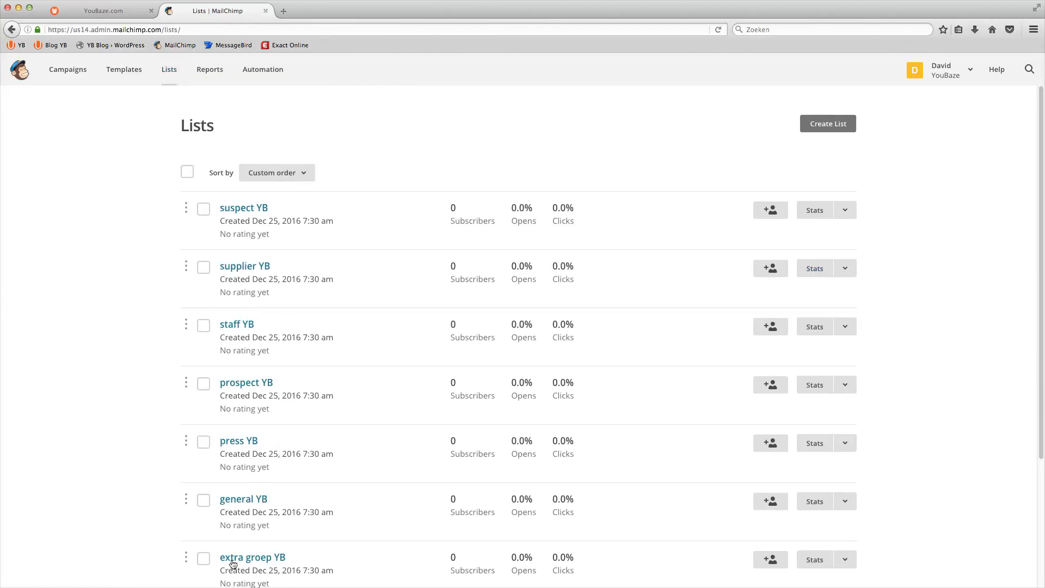
left_click(204, 558)
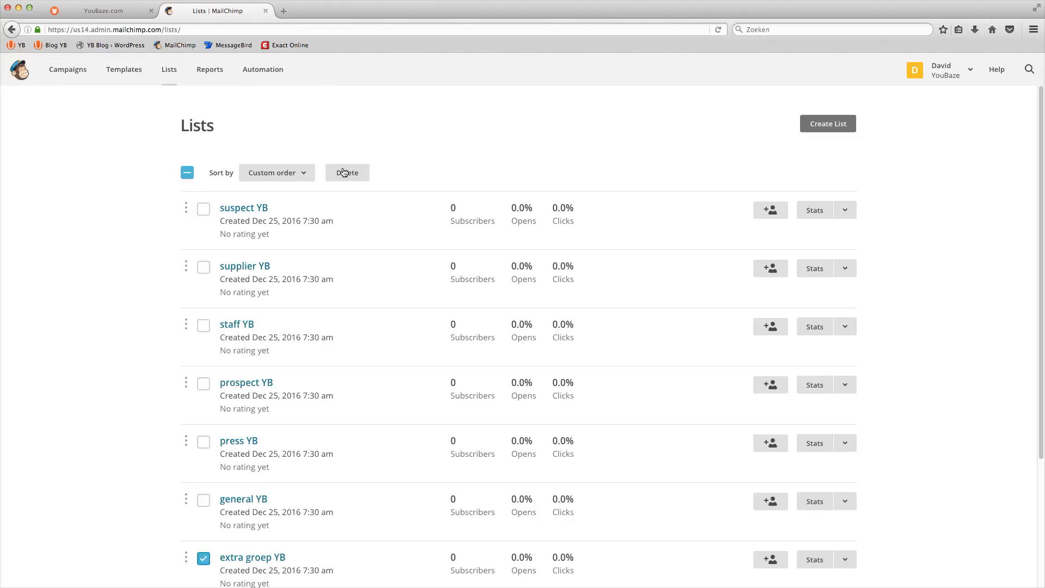
left_click(344, 172)
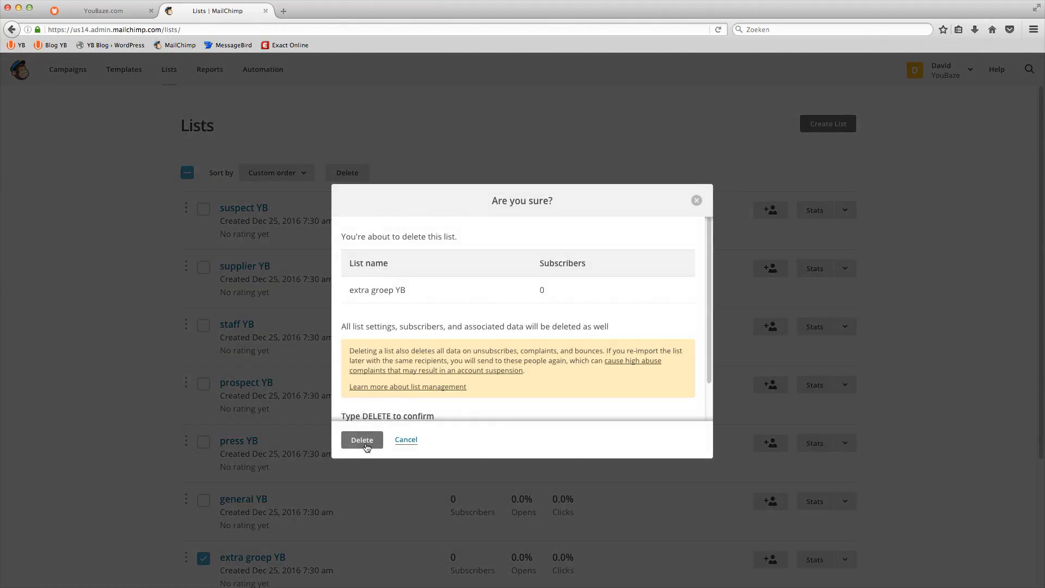
left_click(406, 440)
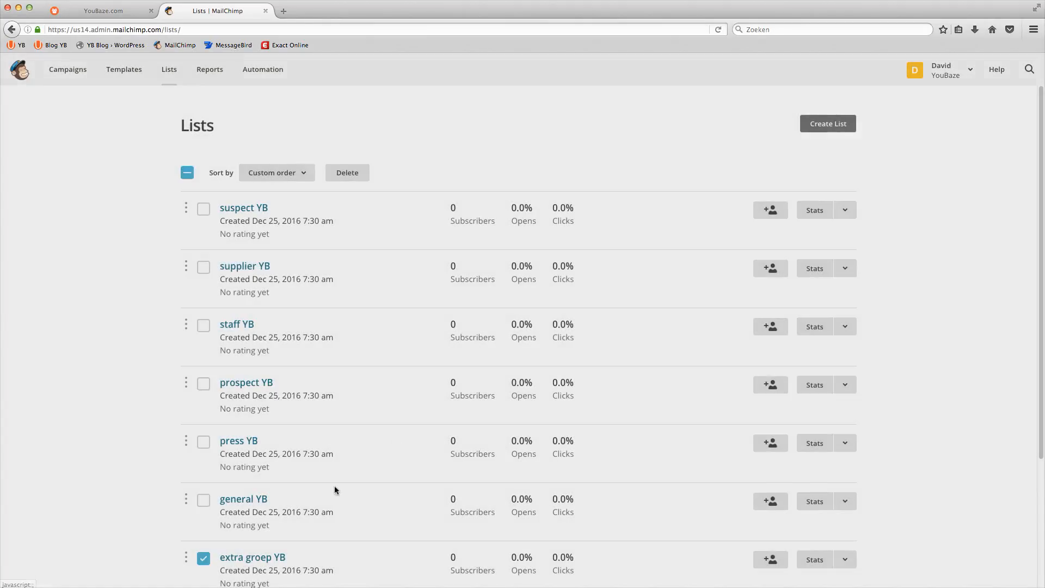
left_click(235, 559)
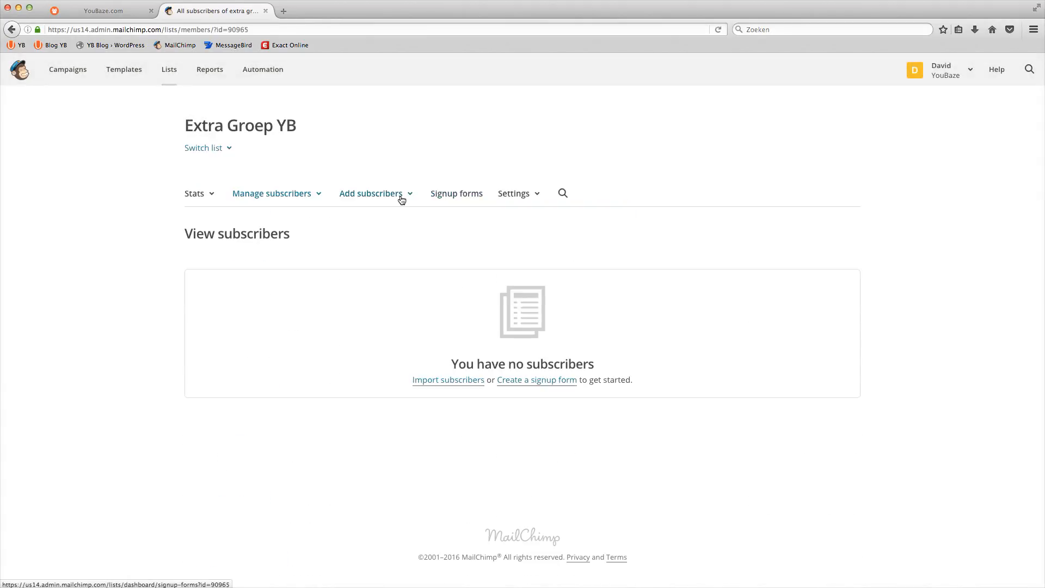
Rename the list from 'extra groep YB' to 'extra group YB', save its defaults, and return to YouBaze.
left_click(522, 201)
left_click(524, 223)
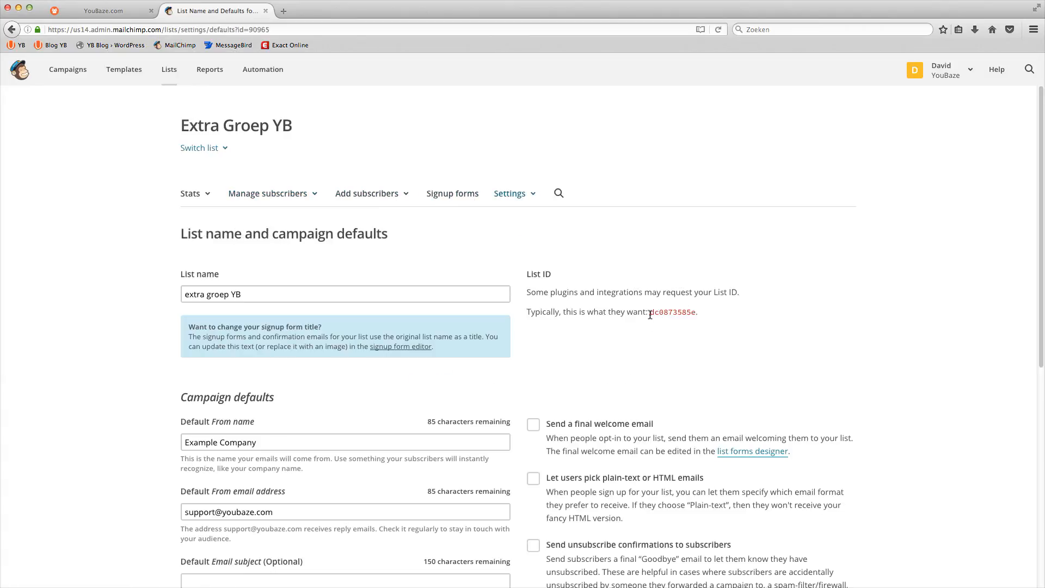
left_click_drag(650, 312, 697, 314)
left_click(226, 295)
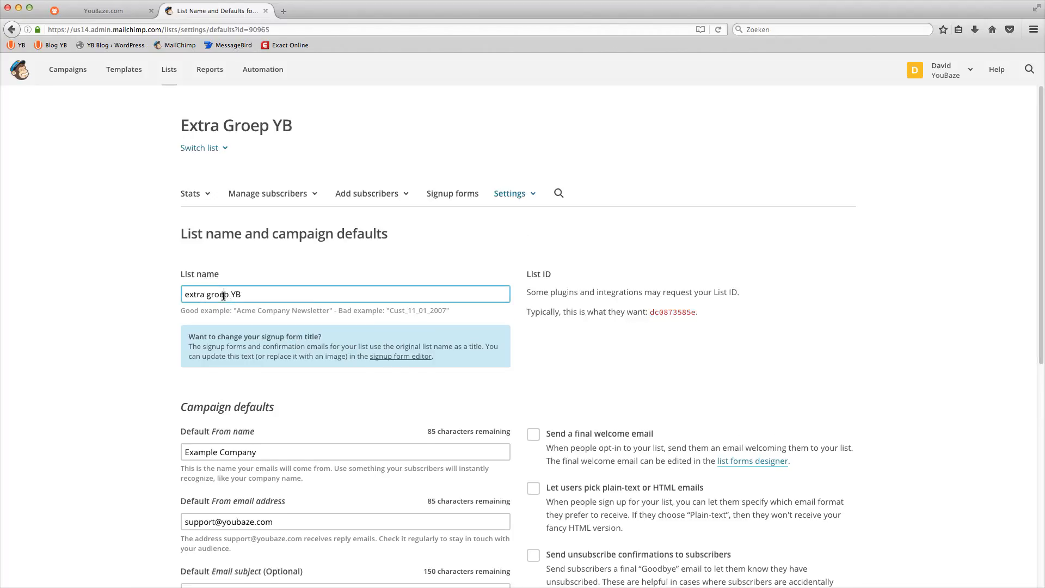
key("BackSpace")
type("u")
left_click(330, 280)
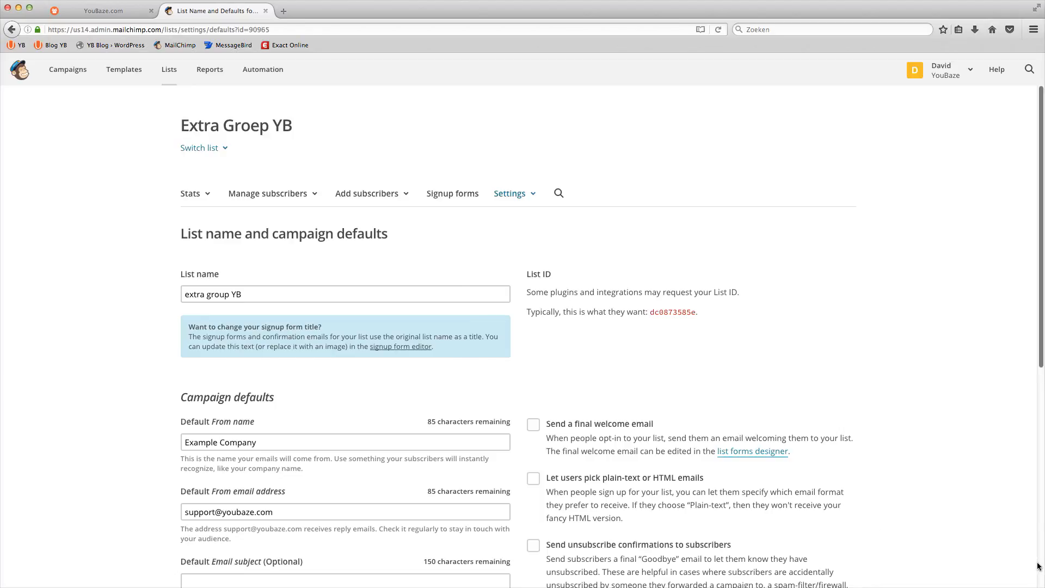
scroll(356, 572, "down", 7)
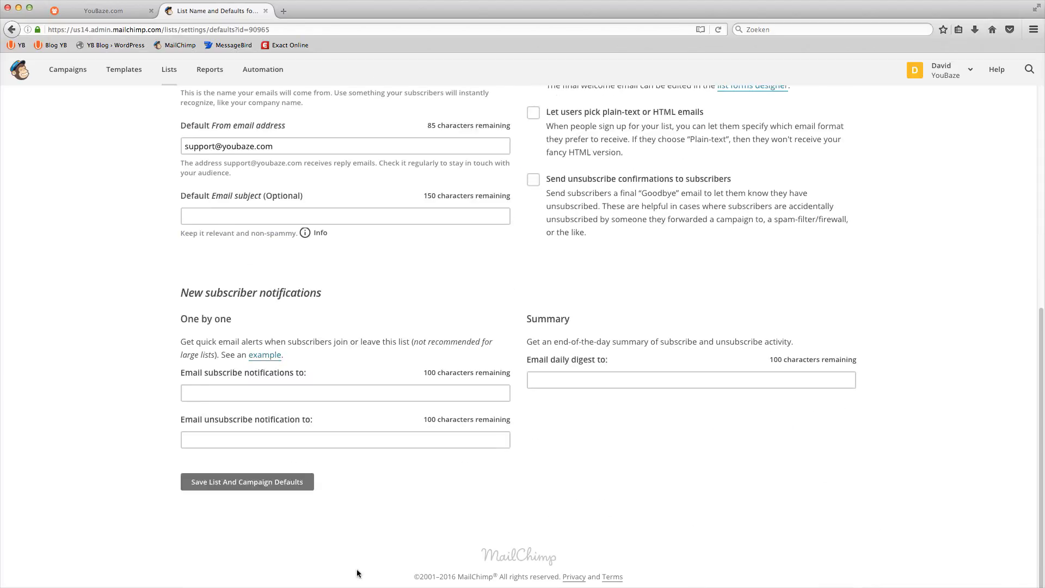
left_click(245, 484)
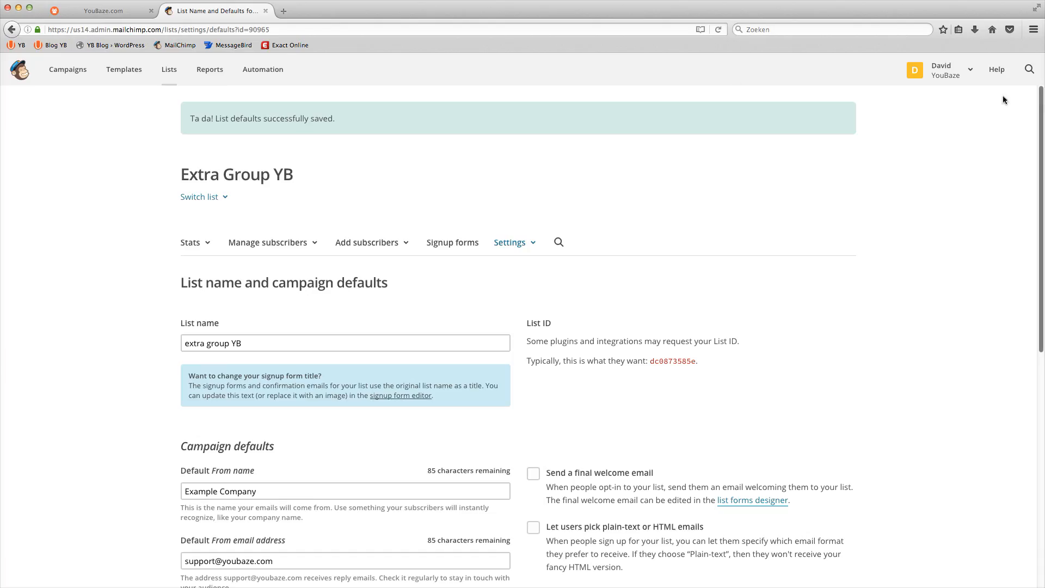
left_click(93, 12)
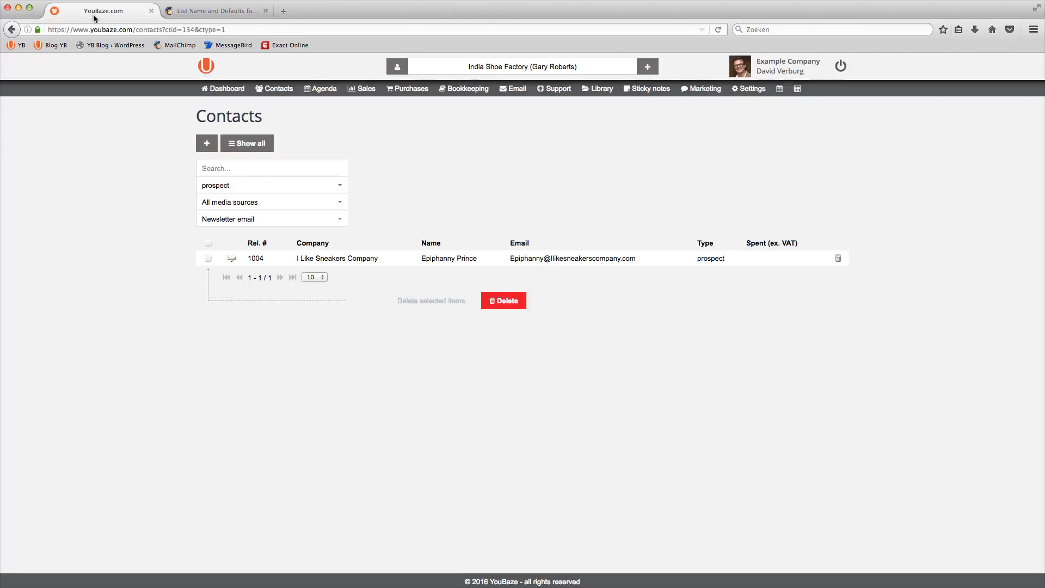
left_click(749, 89)
Open Manage contact groups via a 'groups' settings search, then type 'india' in Find contact.
left_click(758, 104)
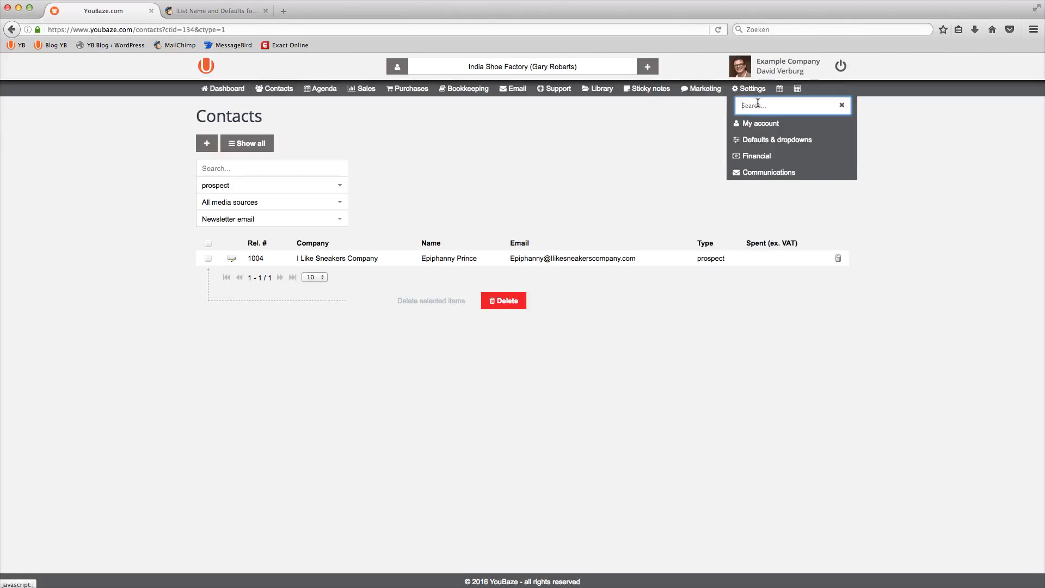
type("gro")
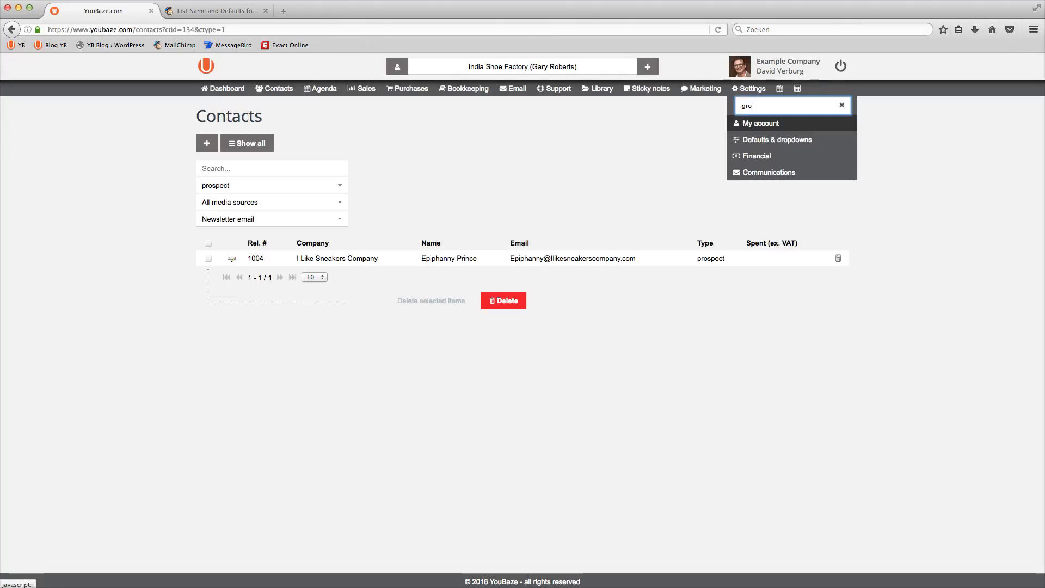
type("ups")
left_click(747, 124)
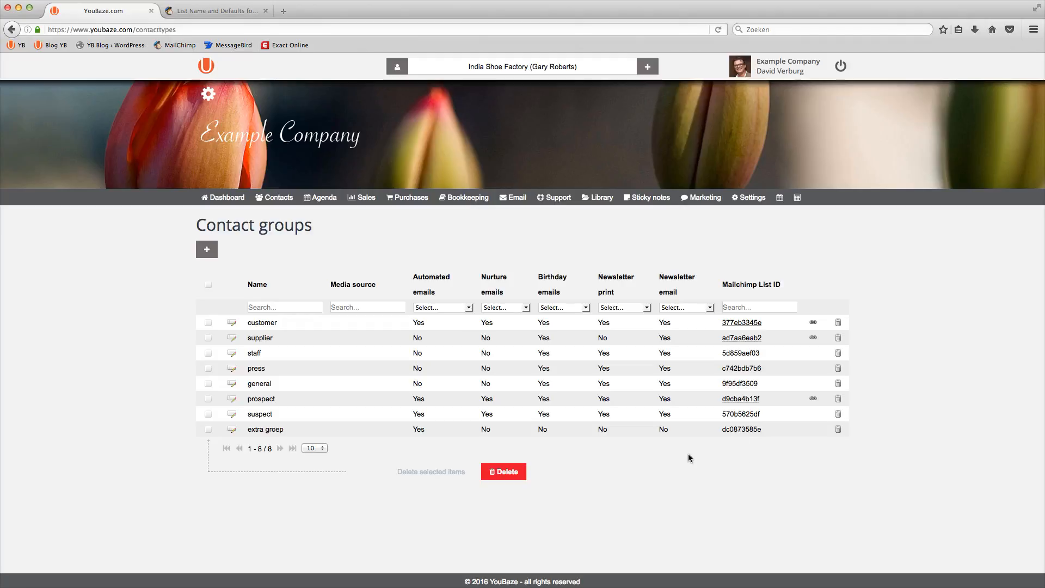
left_click(442, 65)
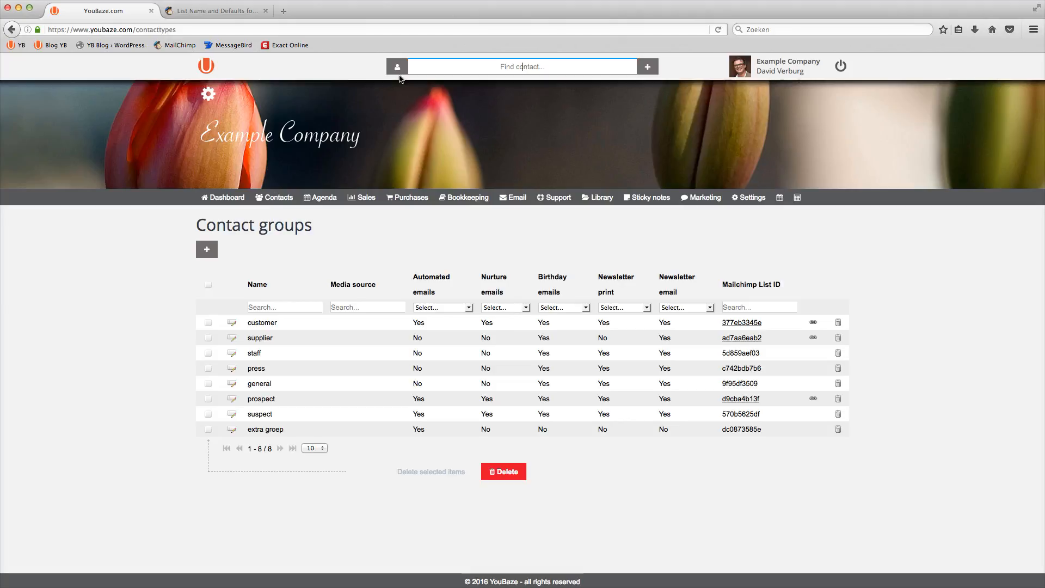
type("india")
Open the India Shoe Factory record and review its newsletter email choices, leaving it No.
left_click(409, 85)
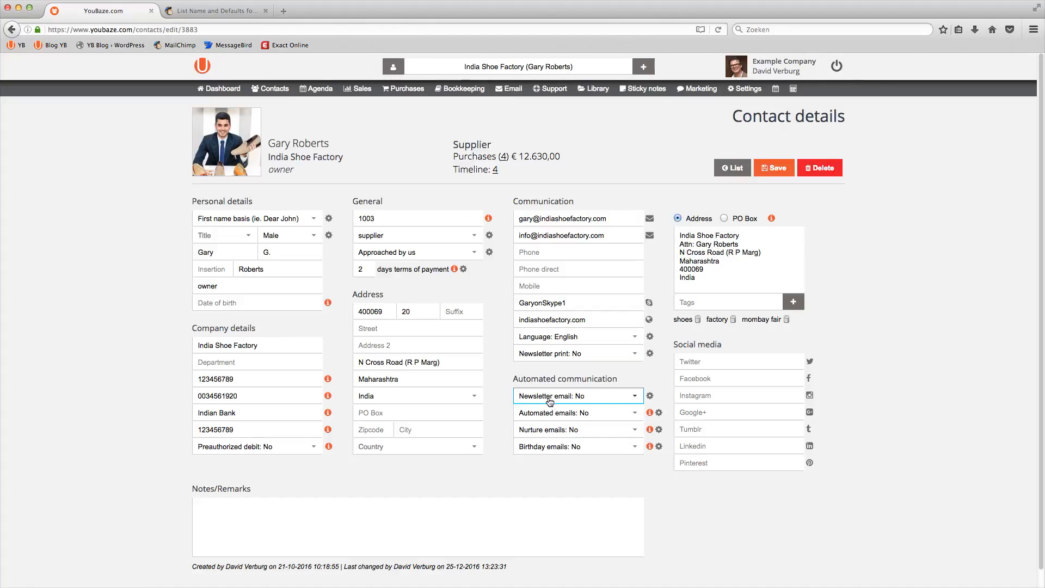
left_click(550, 402)
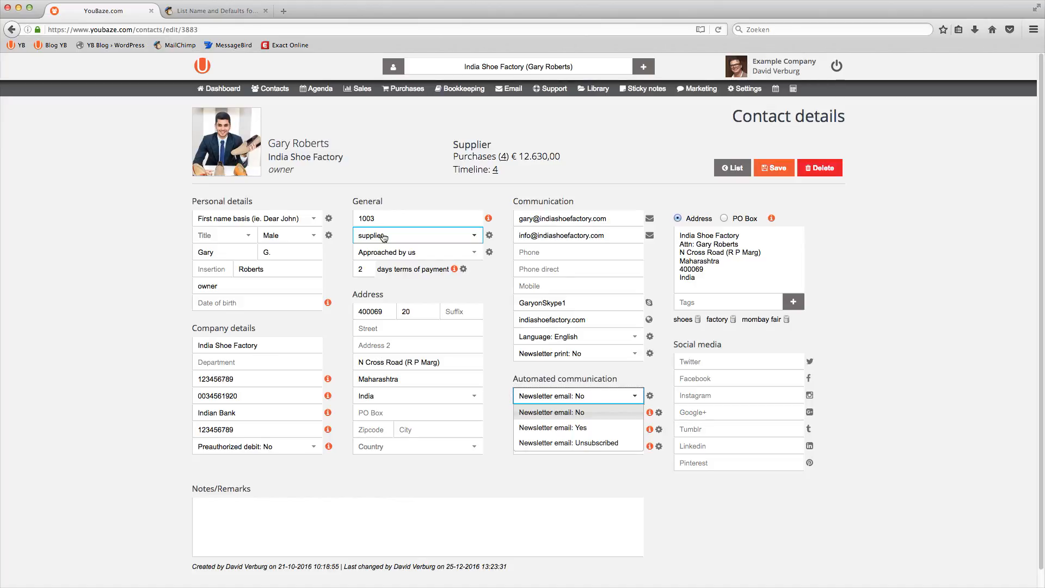
left_click(507, 364)
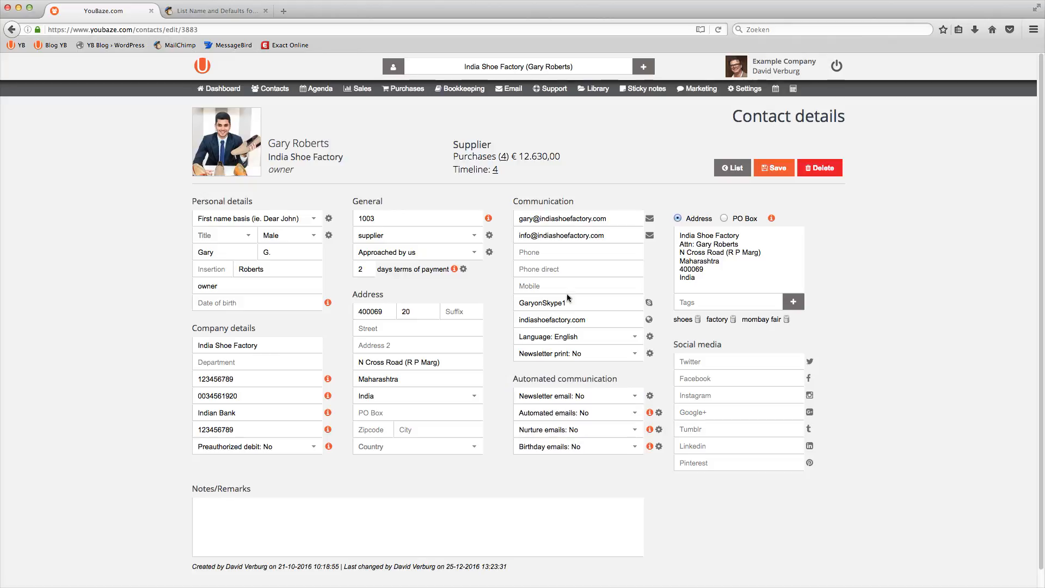
Type 'groups' into the settings search, then clear the search.
left_click(745, 88)
left_click(747, 104)
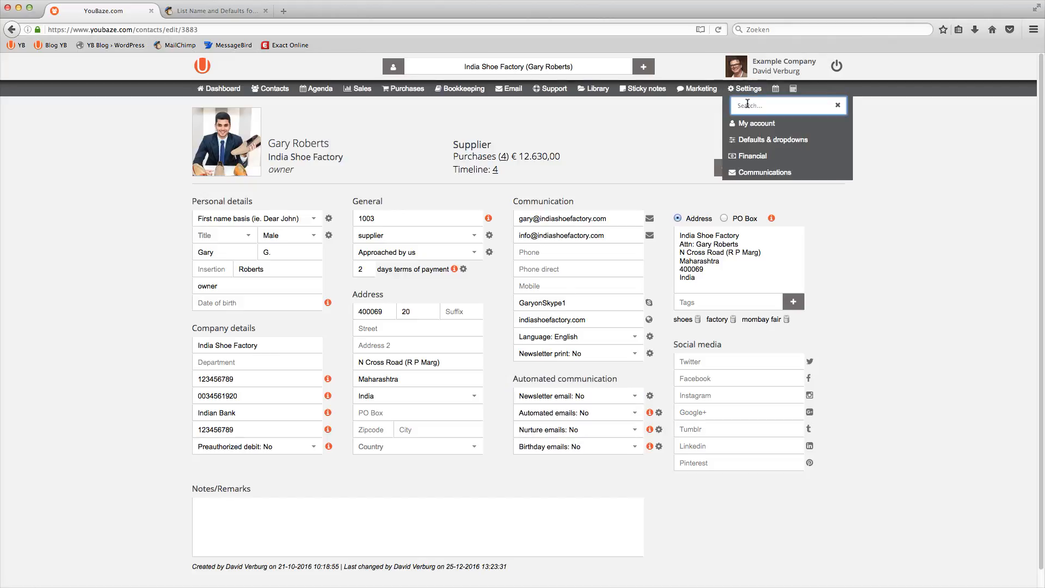
type("gr")
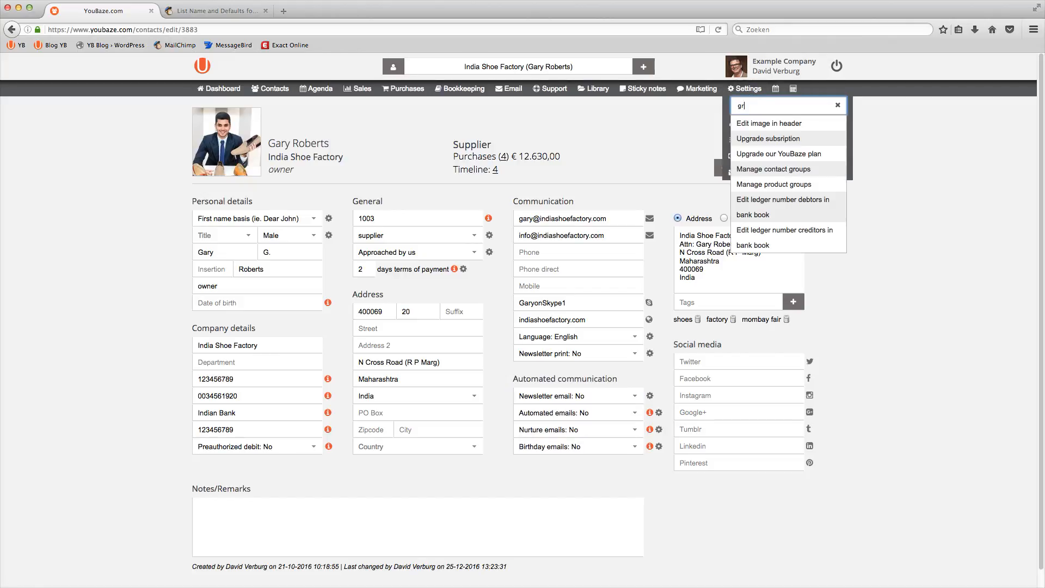
type("oups")
left_click(436, 202)
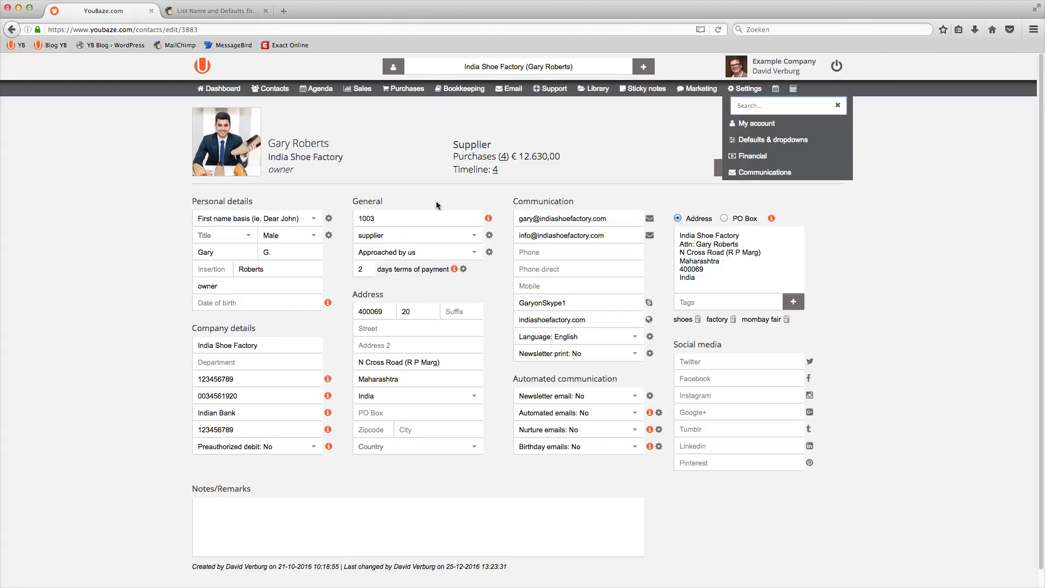
Rename the 'extra groep' contact group to 'extra group' with newsletter email Yes, and save it.
left_click(490, 237)
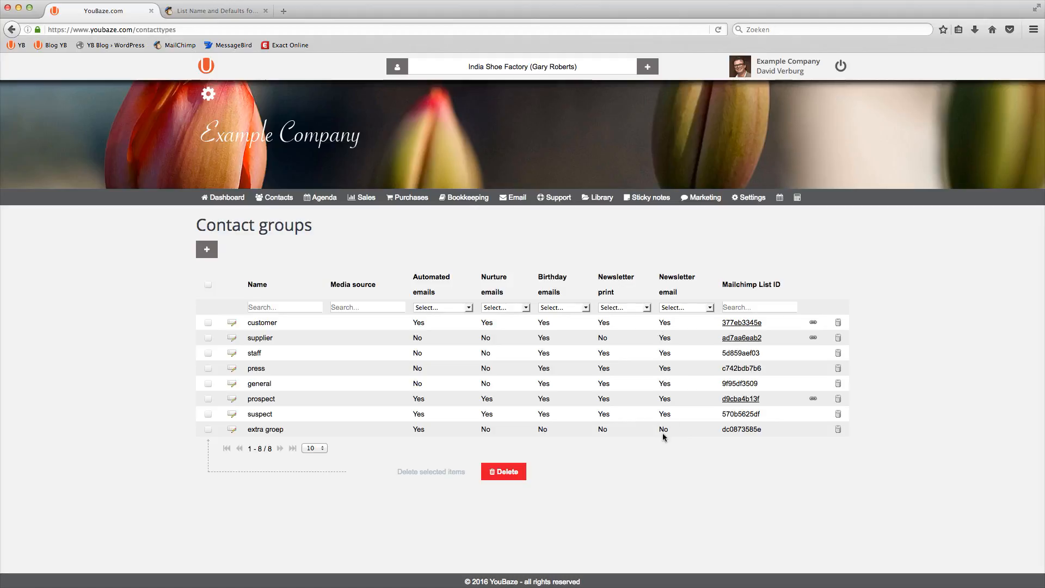
left_click(232, 432)
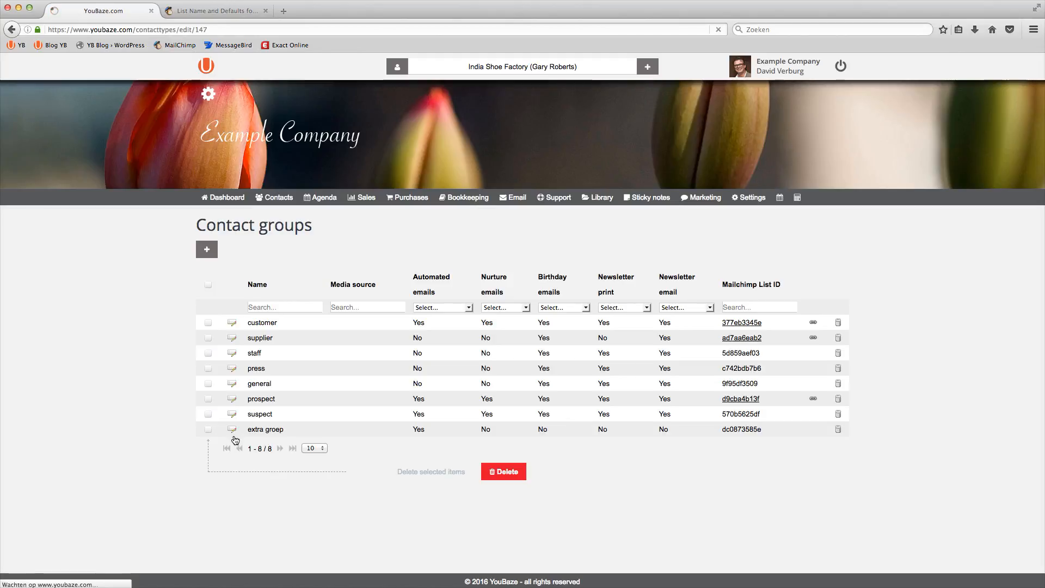
left_click(307, 471)
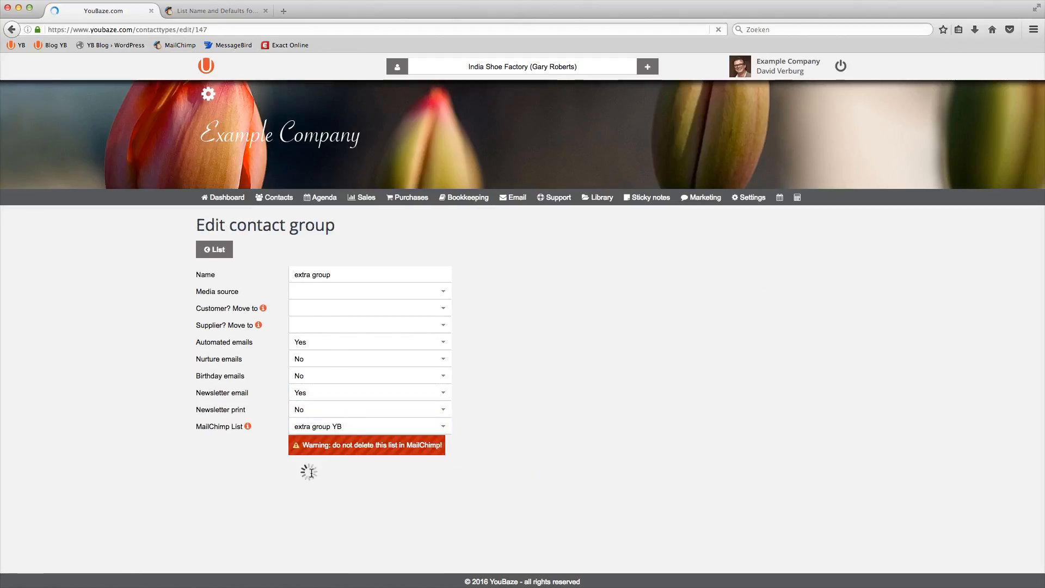
left_click(207, 282)
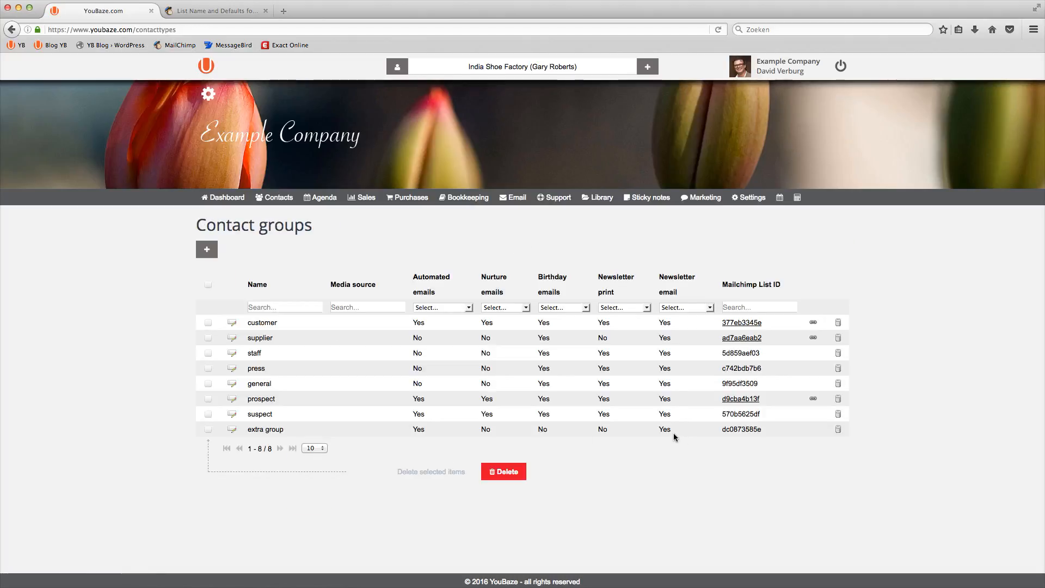
Start a new contact in the customer group, with media source Google and gender Male.
left_click(395, 72)
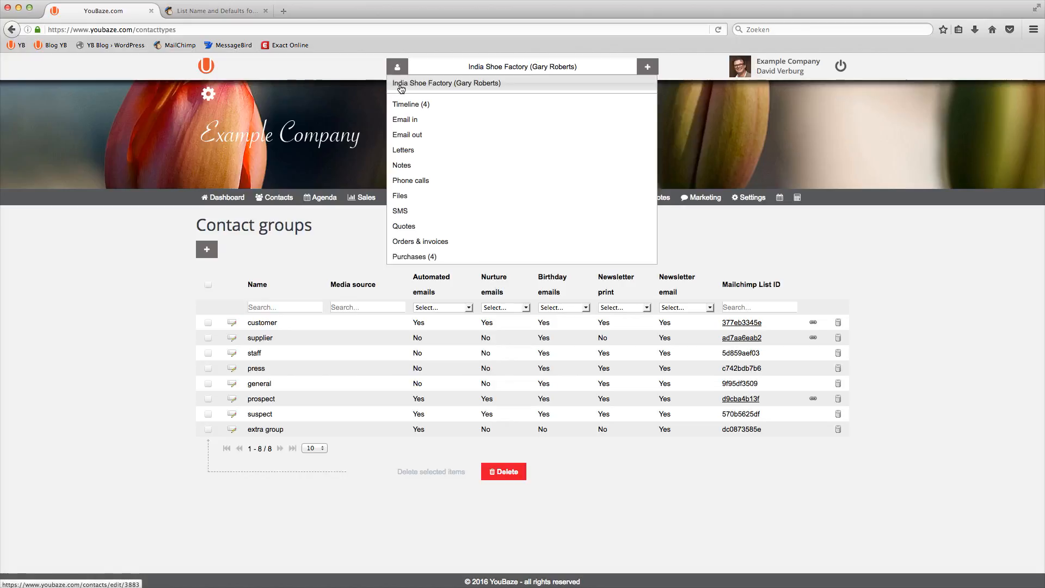
left_click(648, 67)
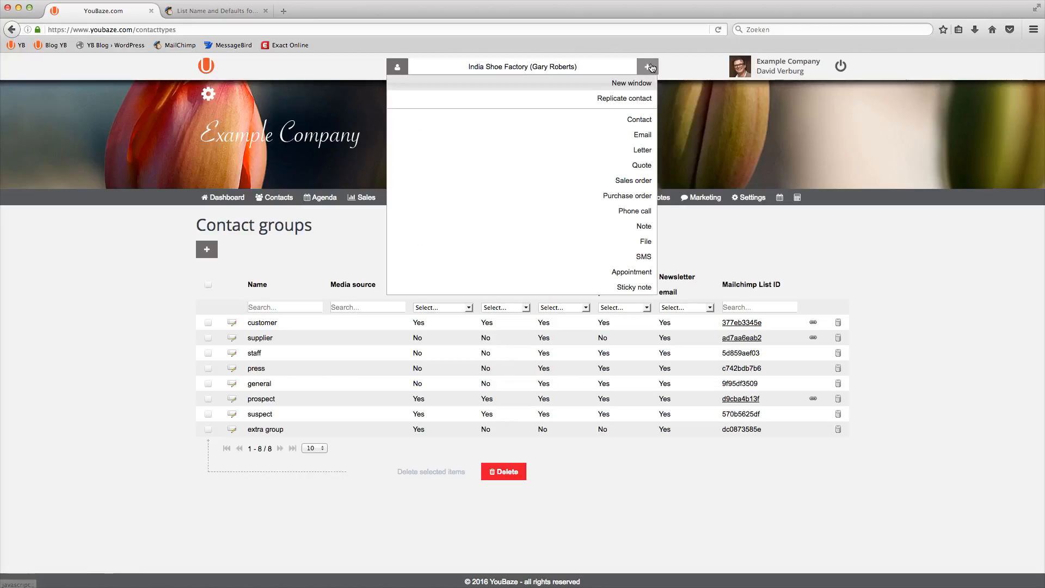
left_click(646, 125)
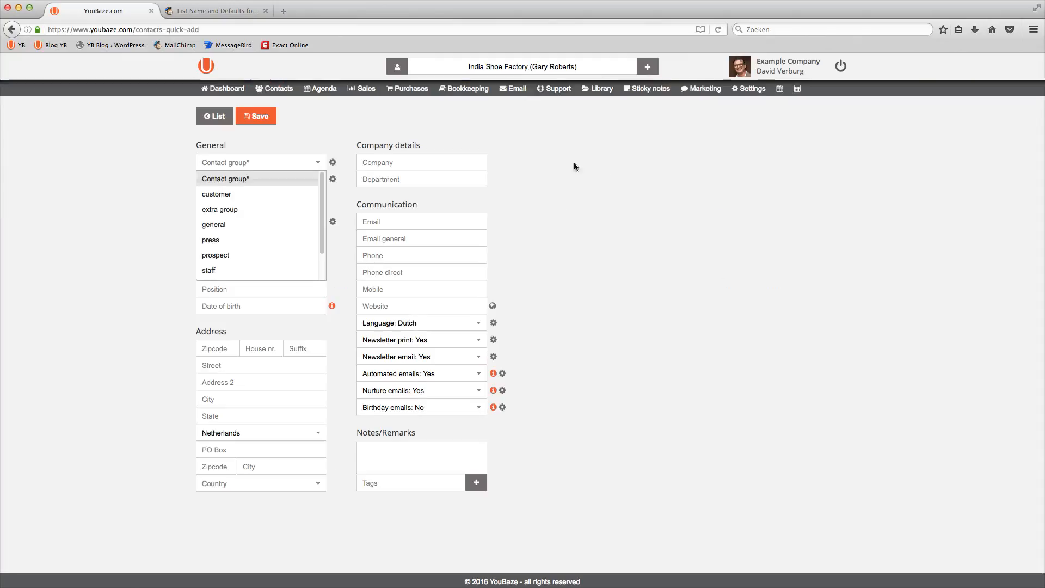
left_click(225, 162)
left_click(224, 163)
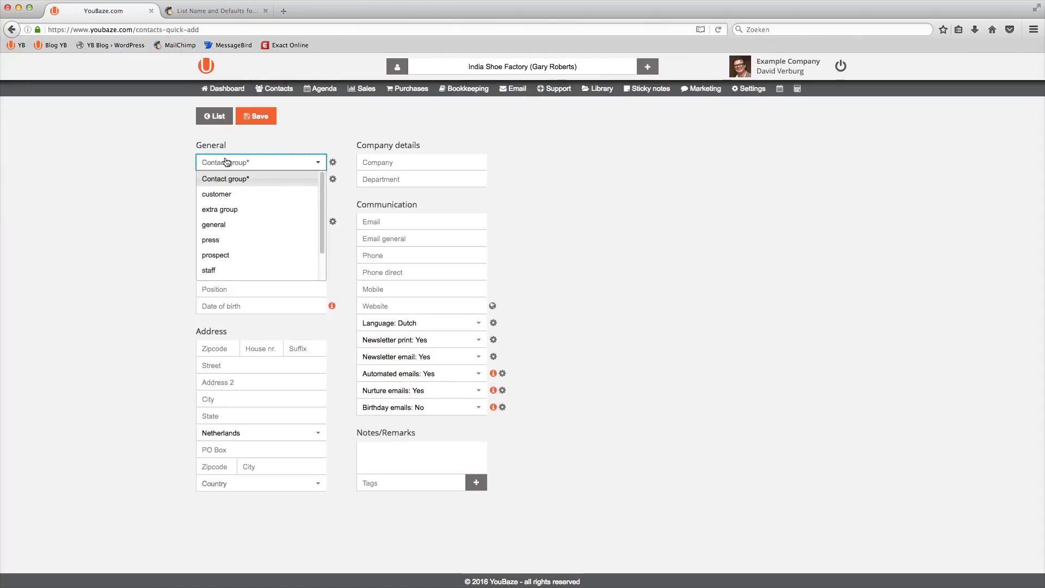
scroll(320, 248, "down", 2)
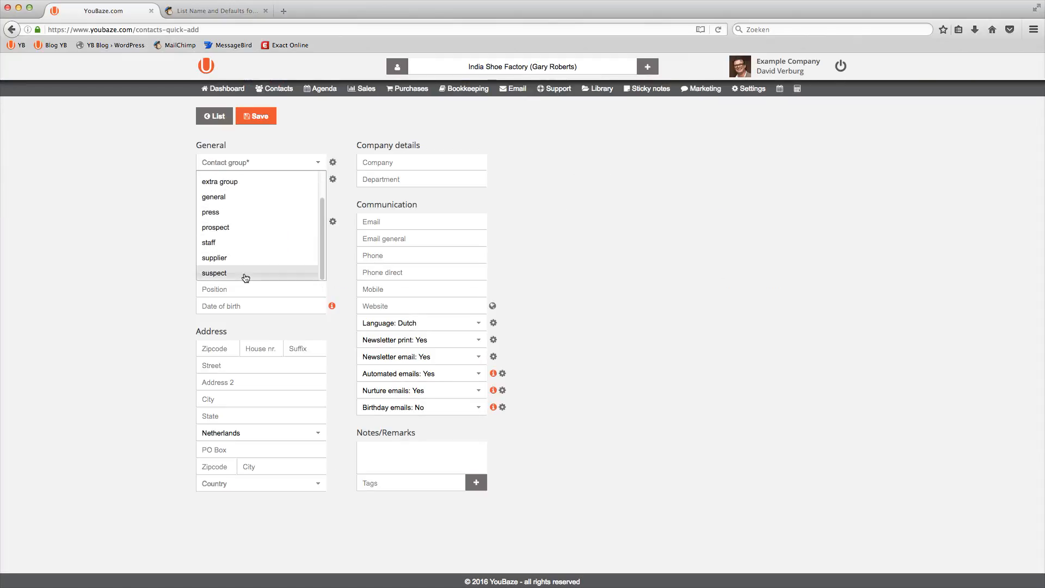
scroll(219, 204, "up", 1)
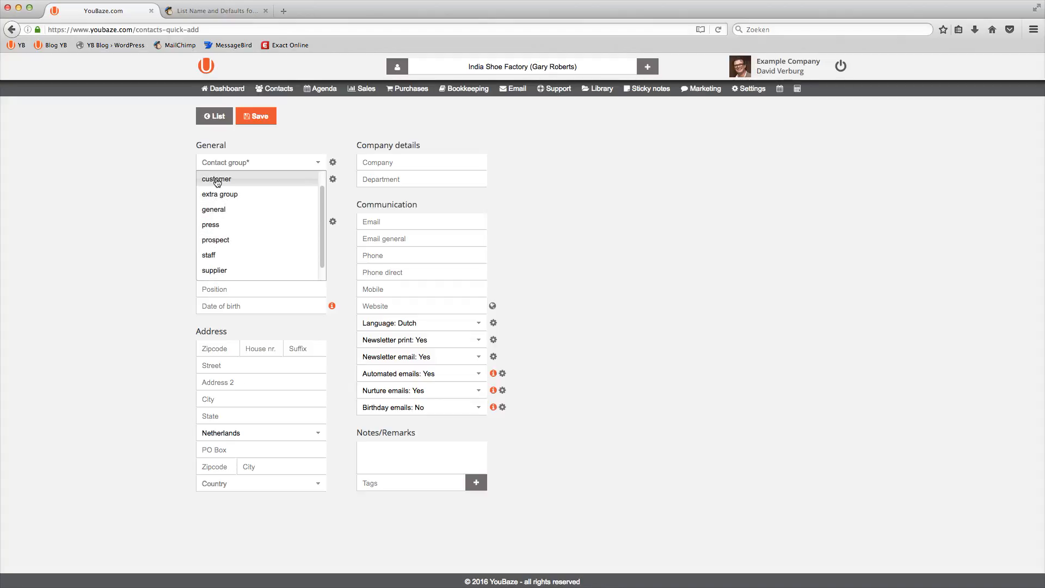
left_click(216, 178)
left_click(218, 181)
left_click(213, 241)
left_click(212, 243)
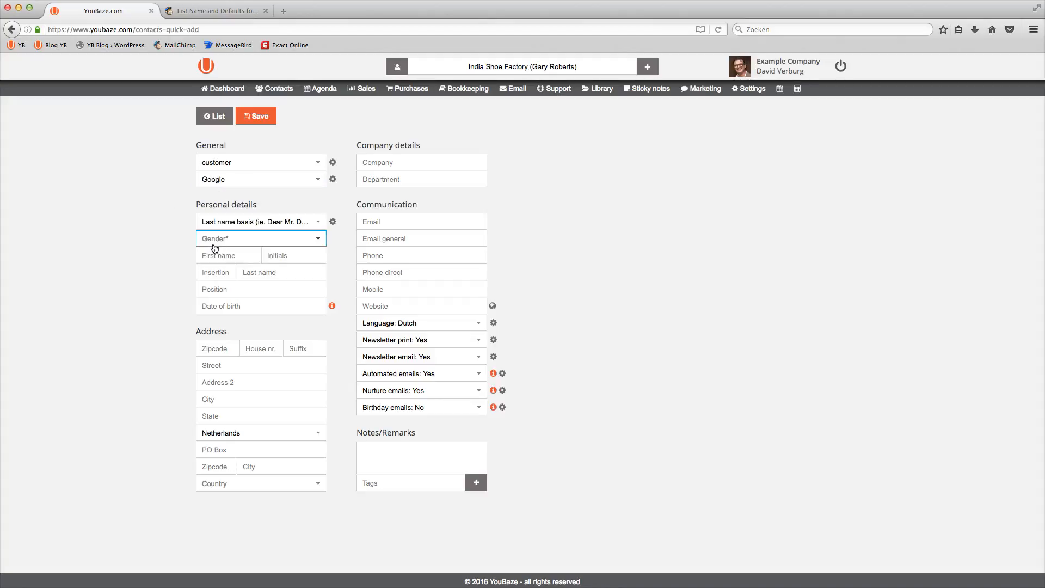
left_click(212, 270)
Fill in the contact's first name, middle initial, last name, zipcode and house number.
left_click(213, 257)
type("John")
key("Tab")
type("J.")
key("Tab")
key("Tab")
type("Joe")
left_click(226, 349)
type("1000")
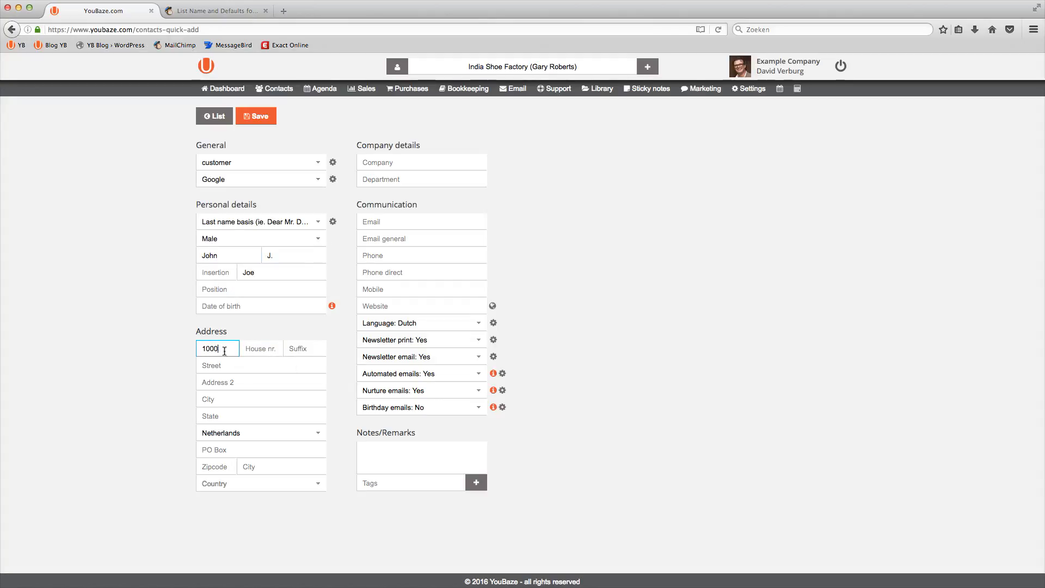
type(" ZH6017 BA")
key("Tab")
type("23")
Enter company 'Test test' and the contact's e-mail address, keep group customer, and save the contact.
left_click(391, 163)
type("Test test")
left_click(378, 223)
type("123456test@testtest.com")
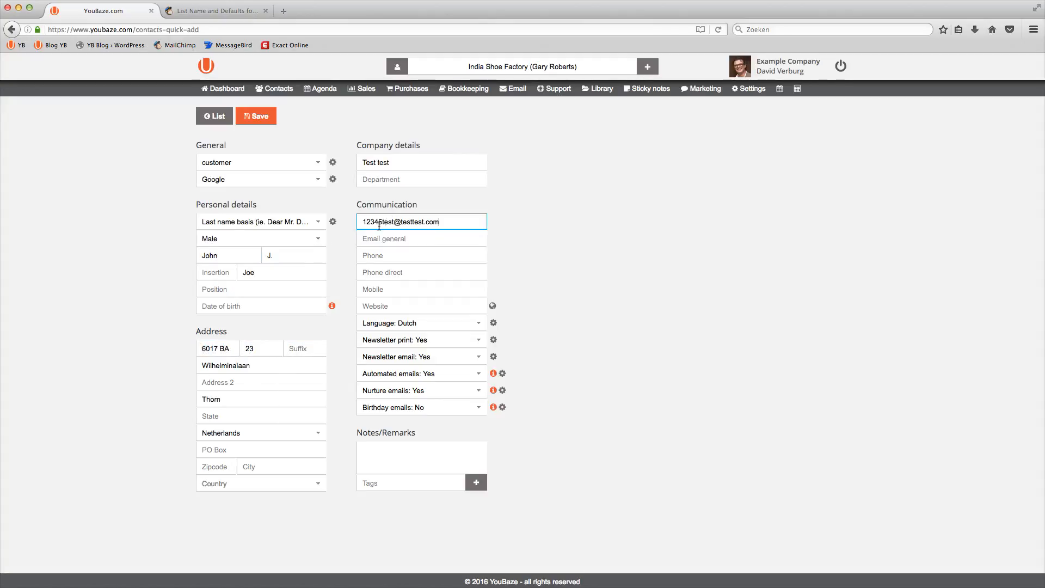
left_click(395, 360)
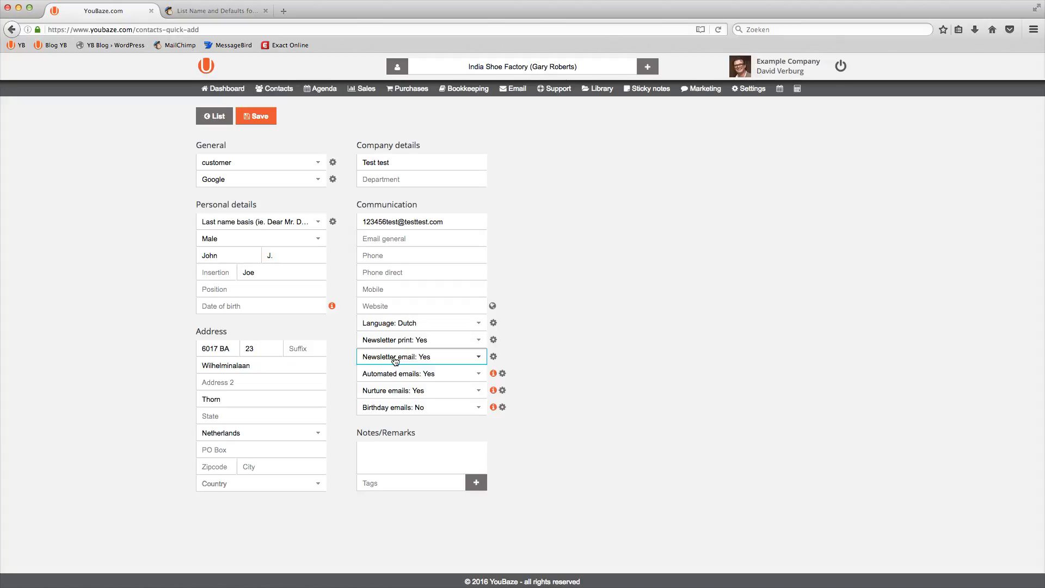
left_click(217, 162)
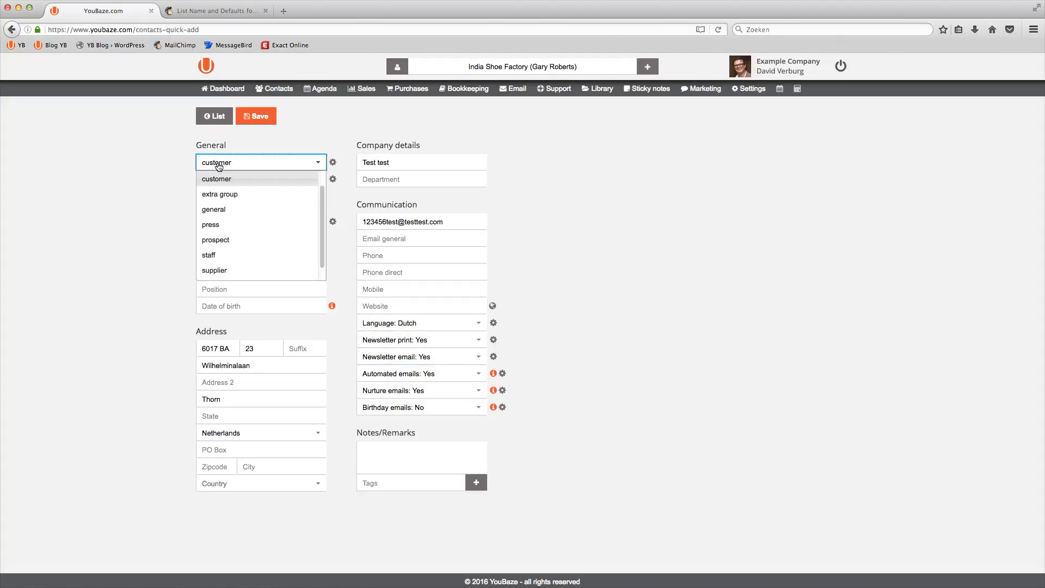
left_click(298, 155)
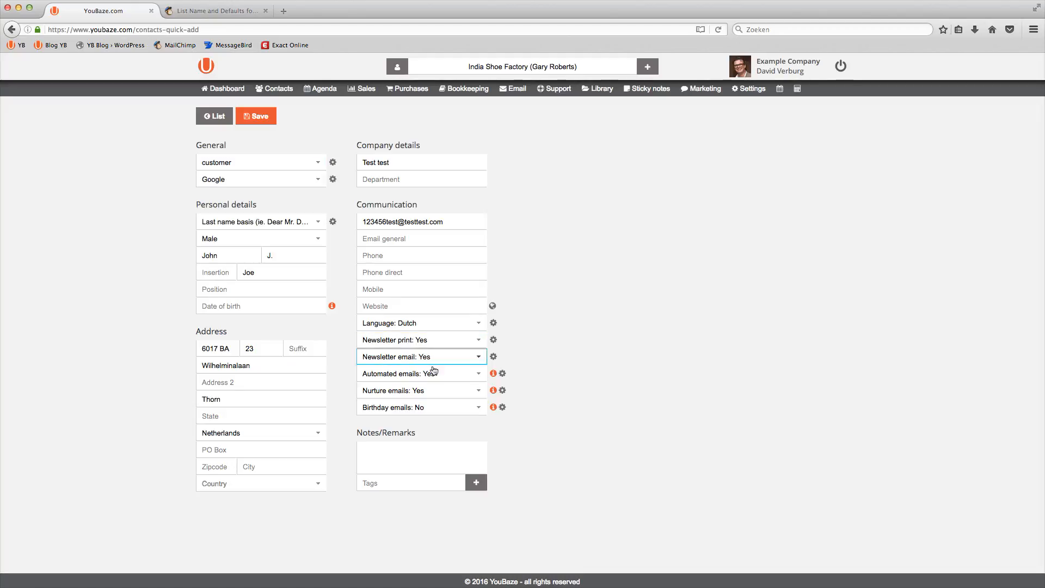
left_click(261, 117)
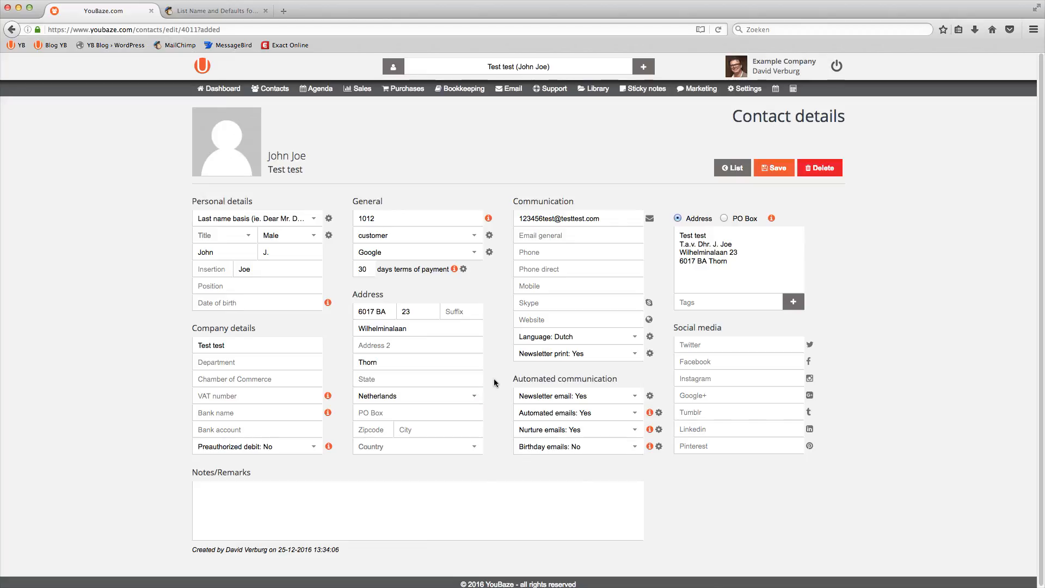
left_click_drag(603, 220, 508, 223)
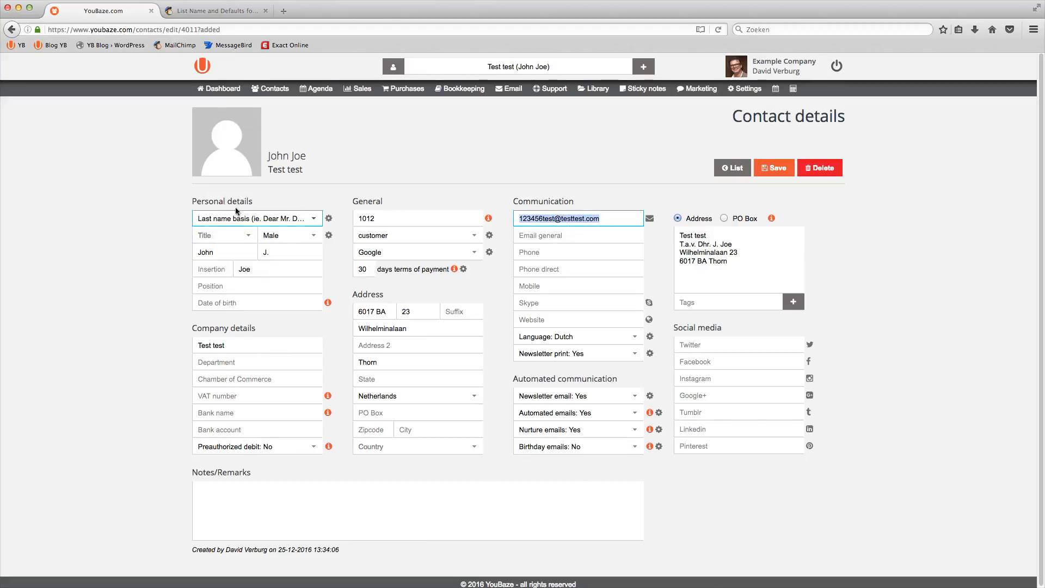
left_click(192, 11)
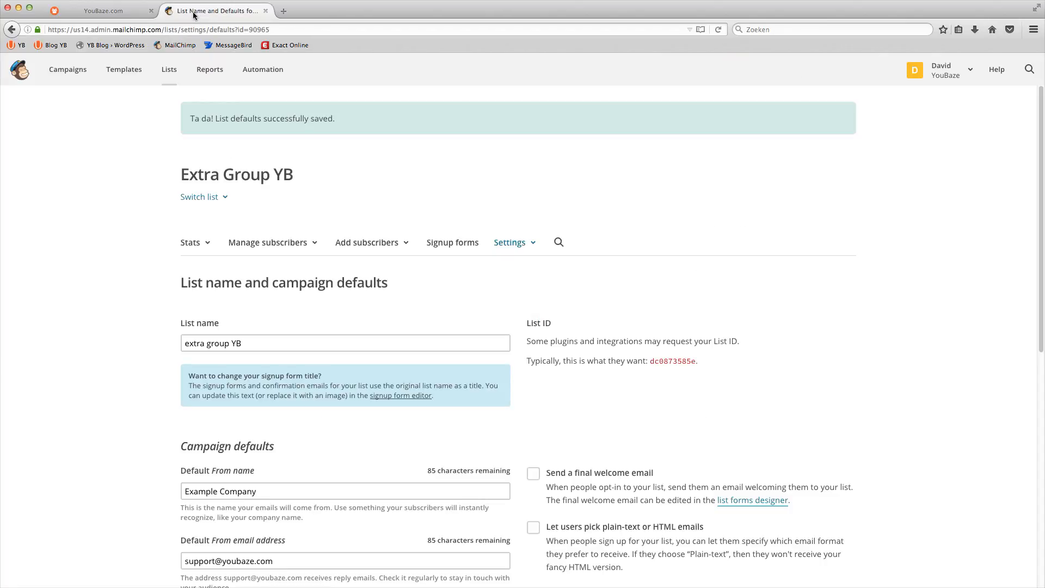
Open MailChimp's Lists overview and review the suspect, supplier and staff YB lists' subscriber counts.
left_click(168, 71)
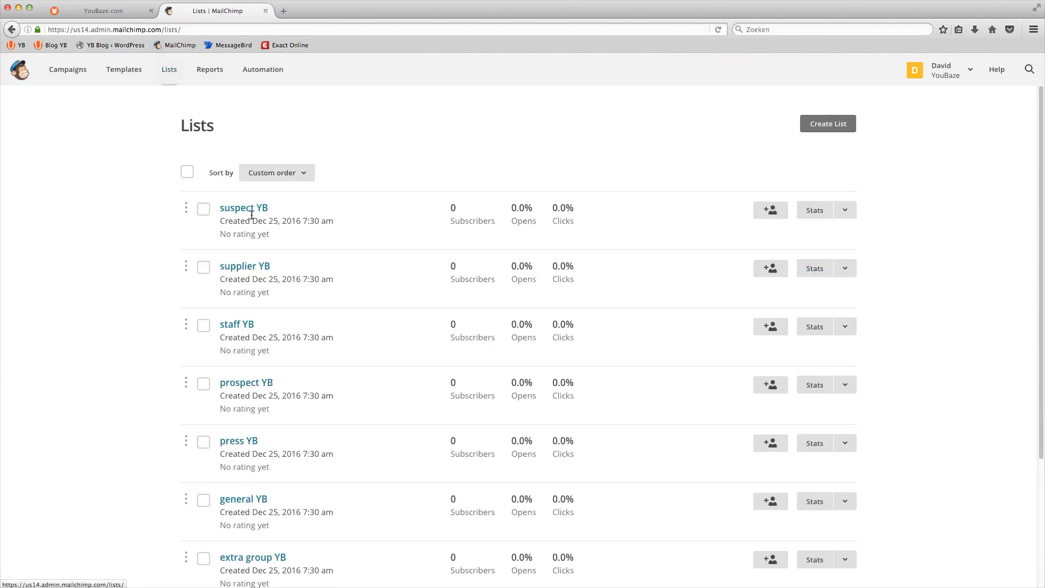
left_click_drag(270, 208, 256, 208)
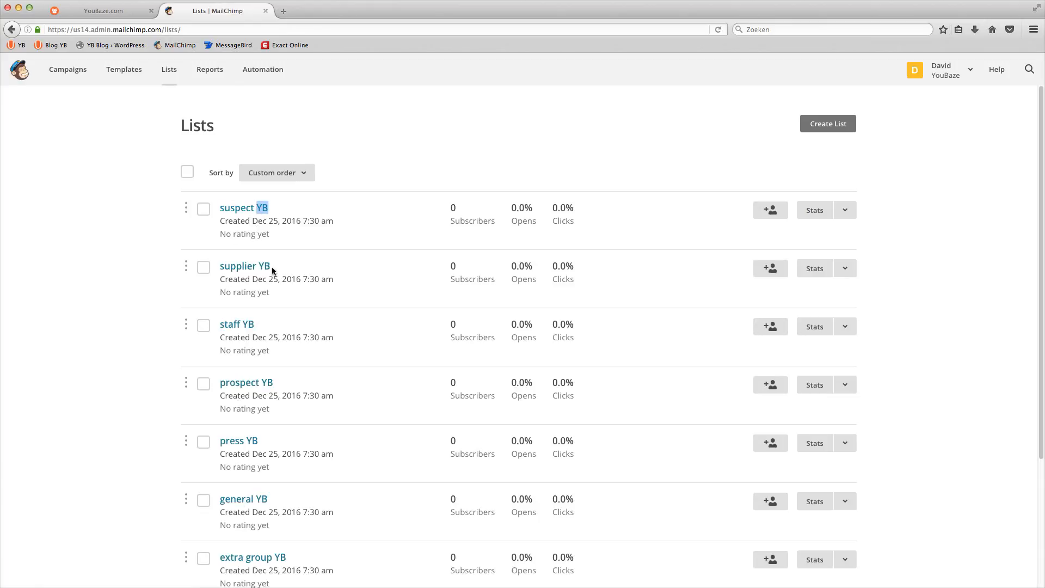
left_click_drag(271, 267, 257, 267)
left_click_drag(257, 324, 243, 326)
left_click_drag(465, 213, 449, 213)
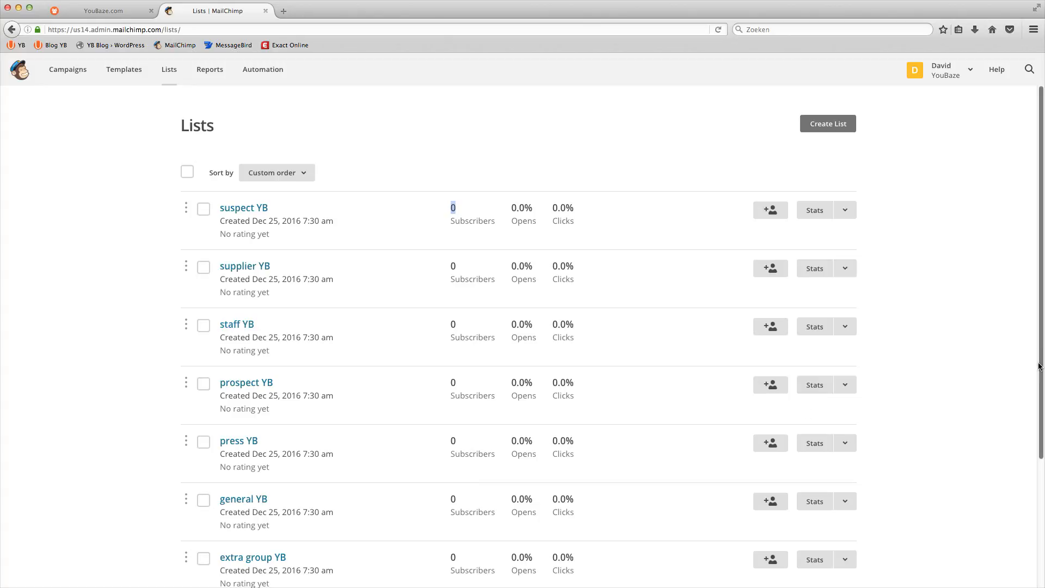
scroll(1004, 392, "down", 4)
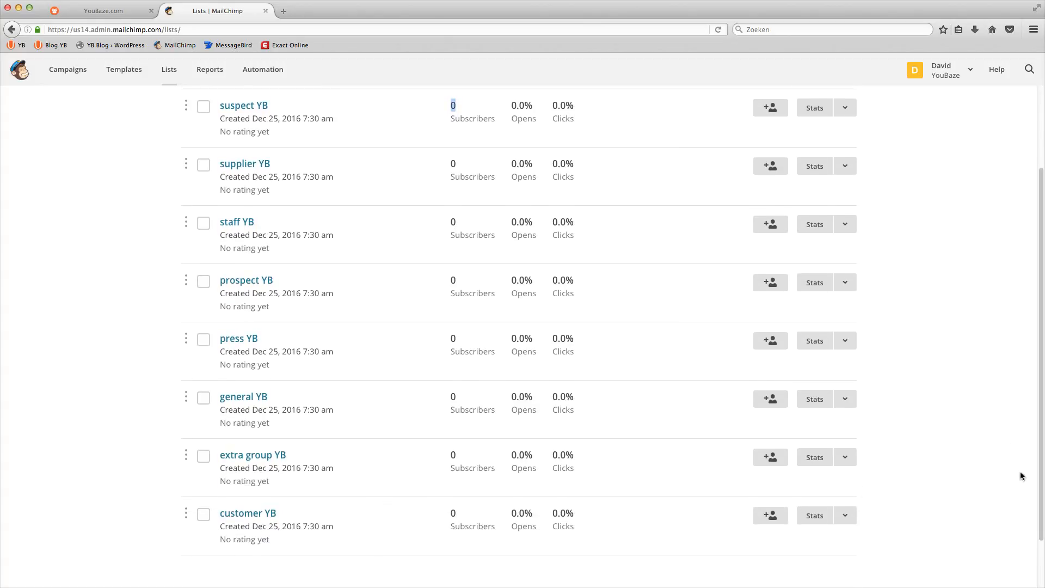
left_click_drag(1043, 475, 1029, 405)
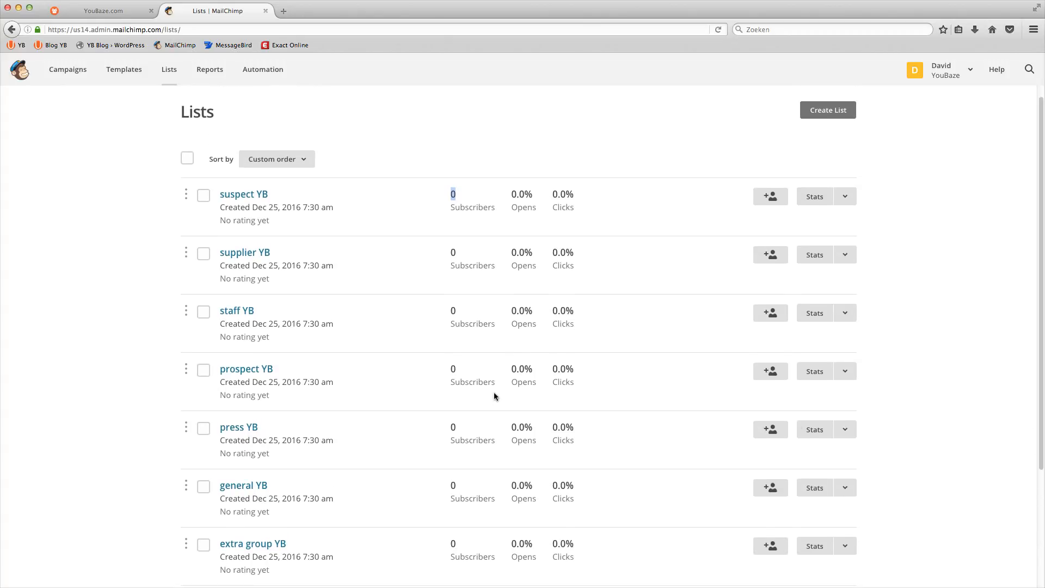
left_click(397, 146)
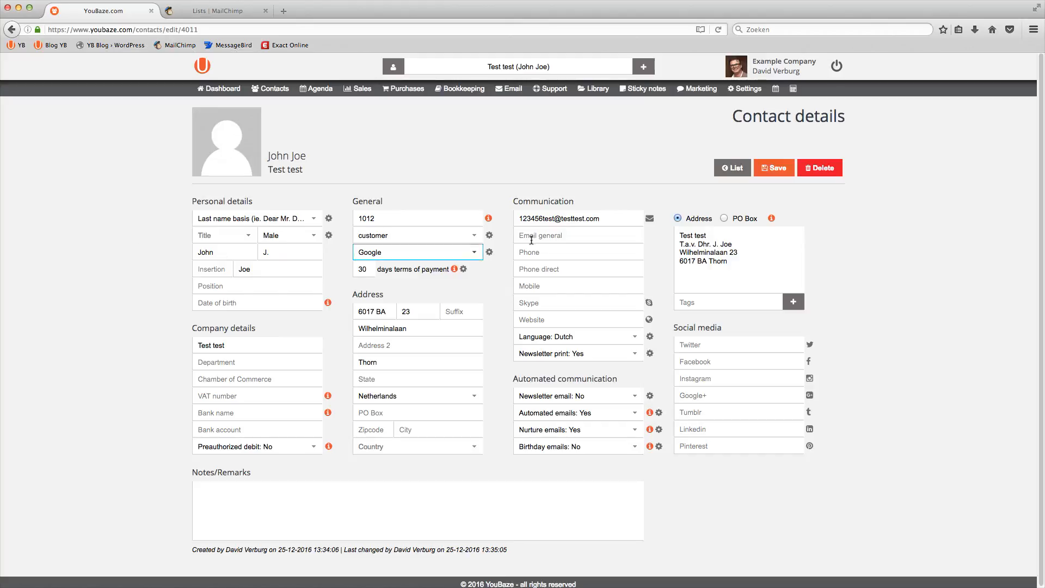
Search the settings for 'groups' to reach Contact groups, then open the add-group form.
left_click(745, 88)
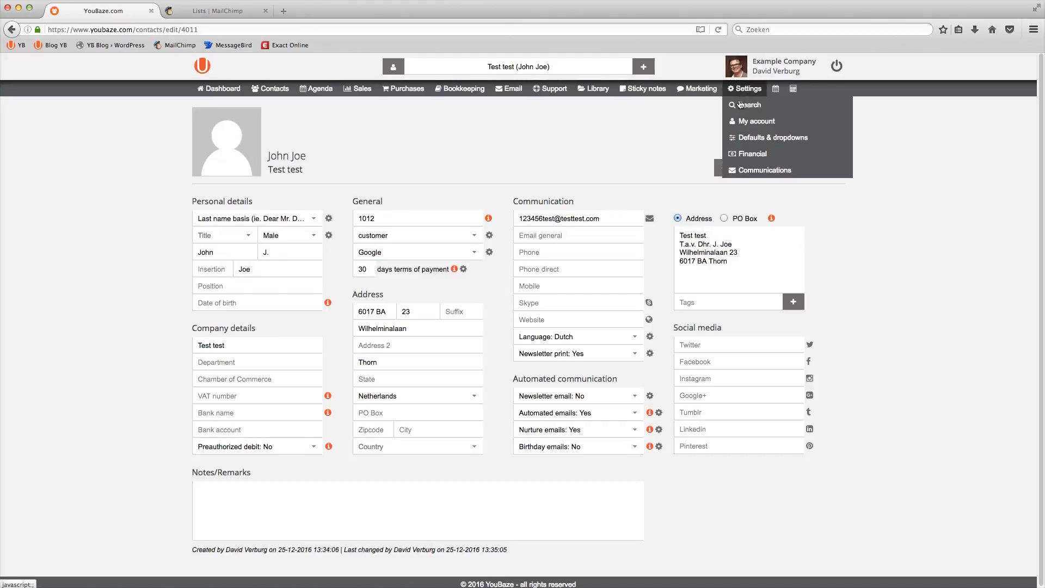
left_click(741, 104)
type("gro")
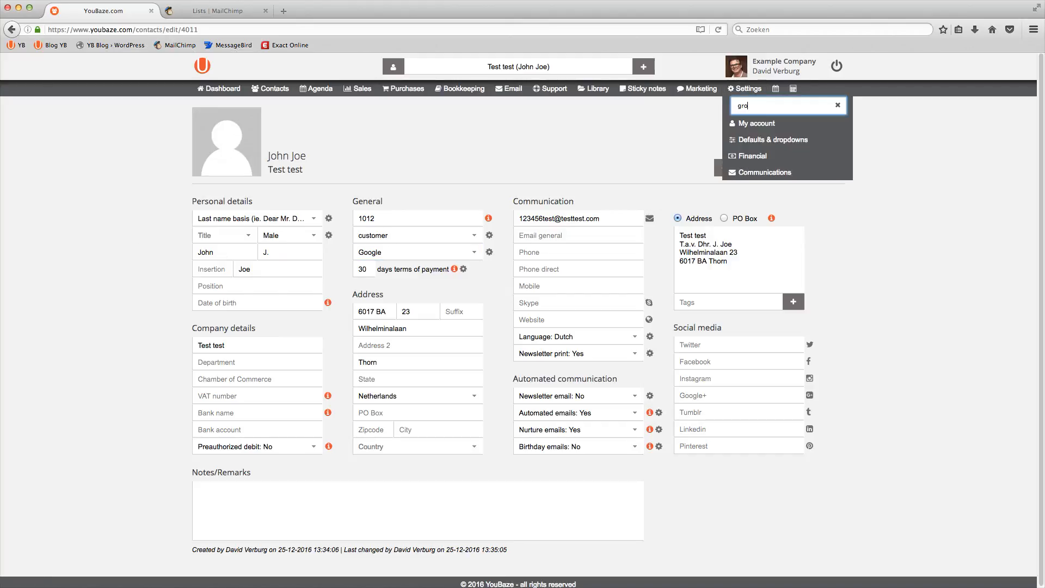
type("ups")
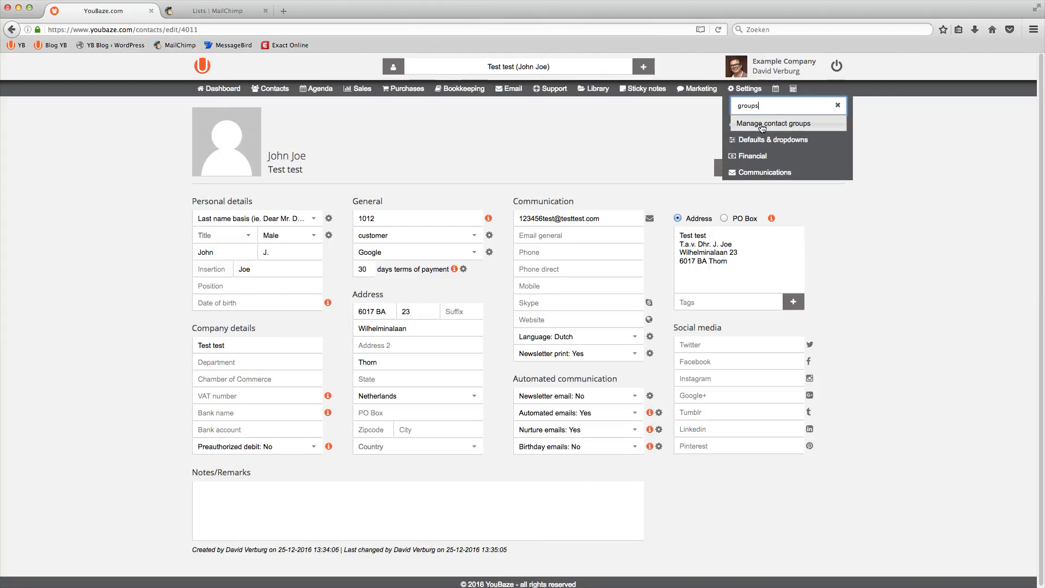
left_click(762, 126)
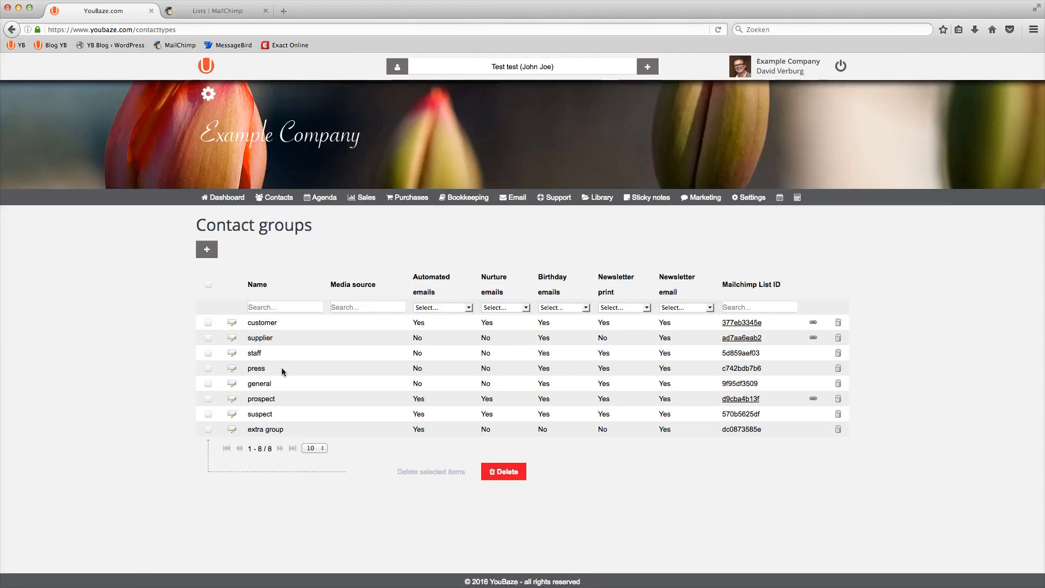
left_click(206, 251)
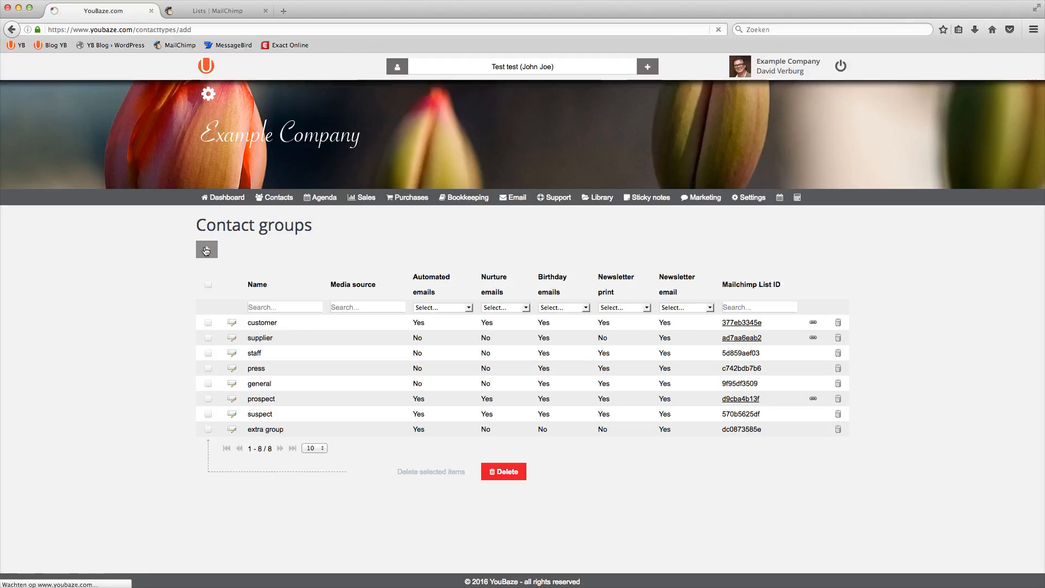
Name the new contact group 'new extra group' and set its newsletter email to Yes.
left_click(304, 254)
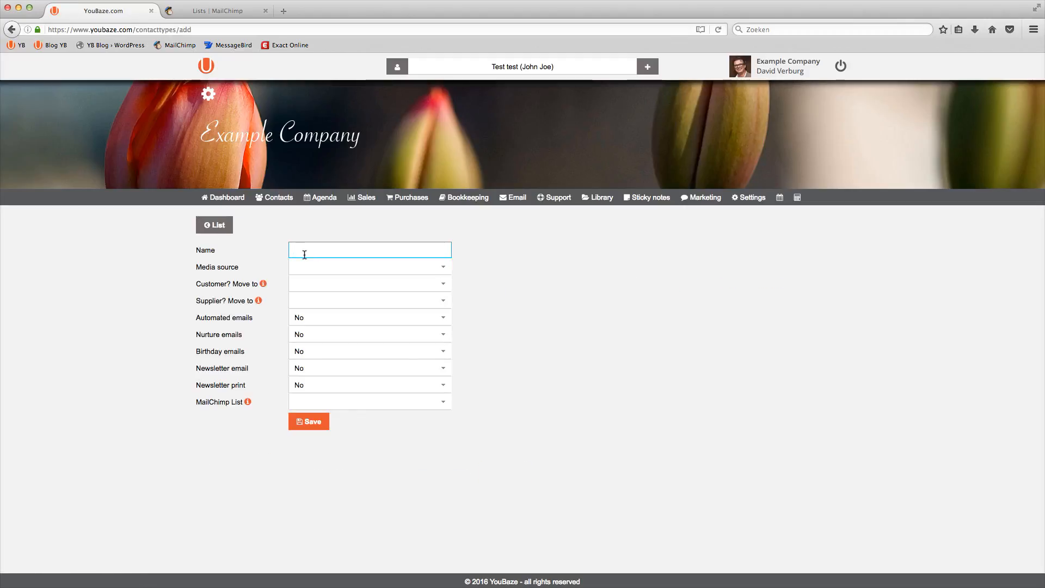
type("ne")
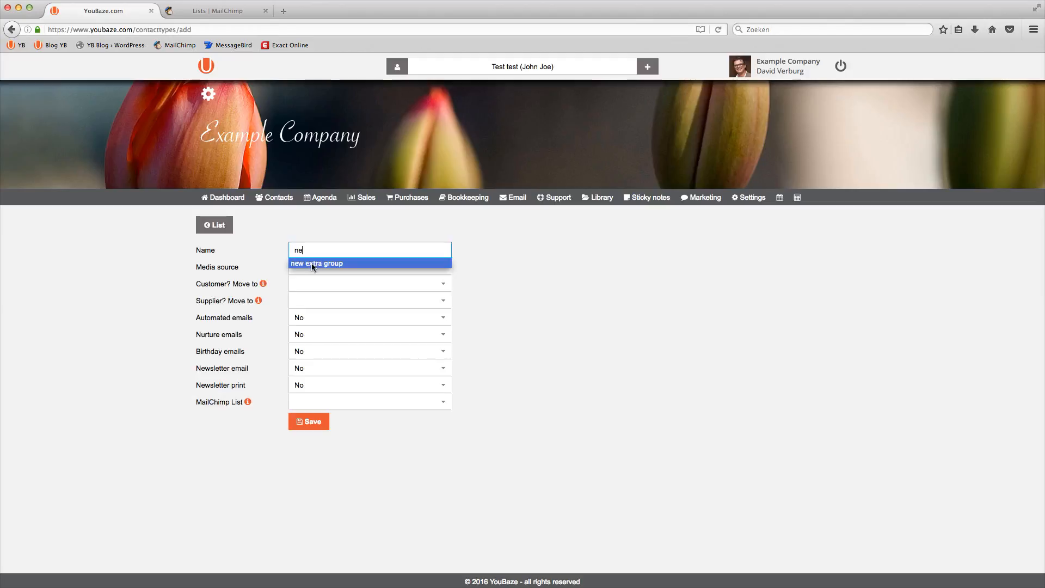
left_click(311, 263)
left_click(314, 368)
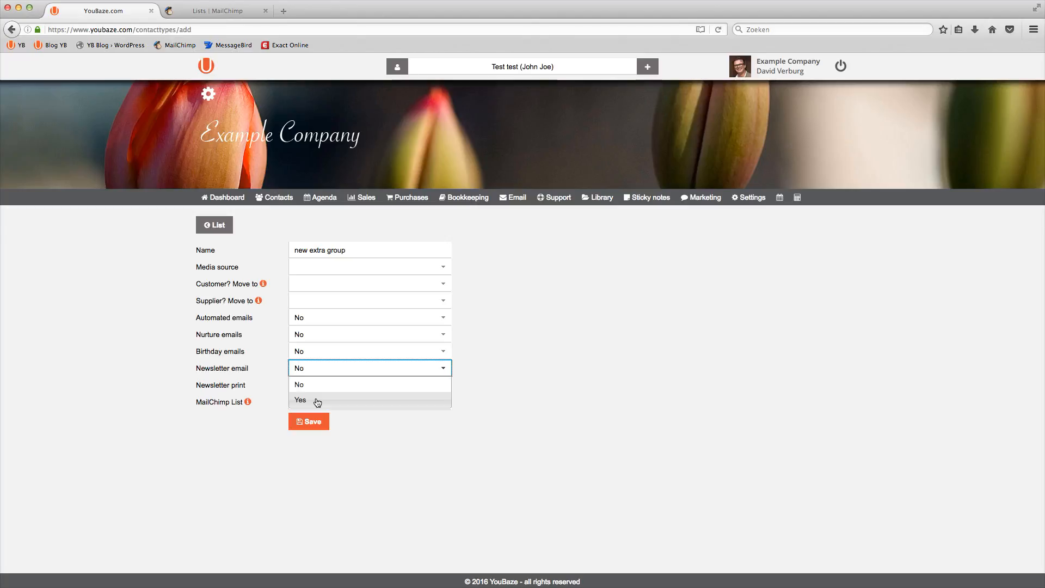
left_click(317, 401)
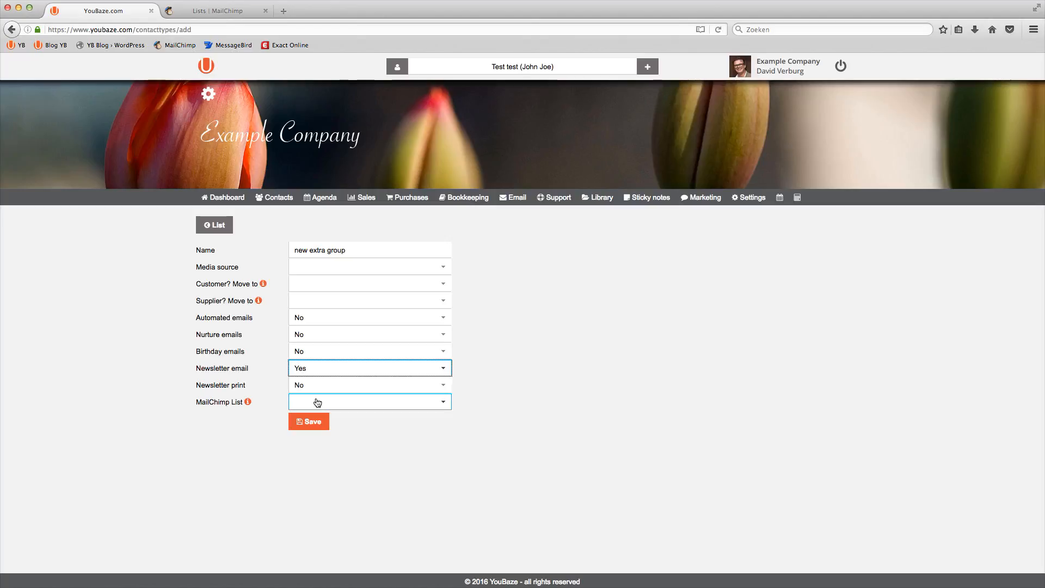
Link the group to the existing 'new extra group' MailChimp list and save it.
left_click(316, 404)
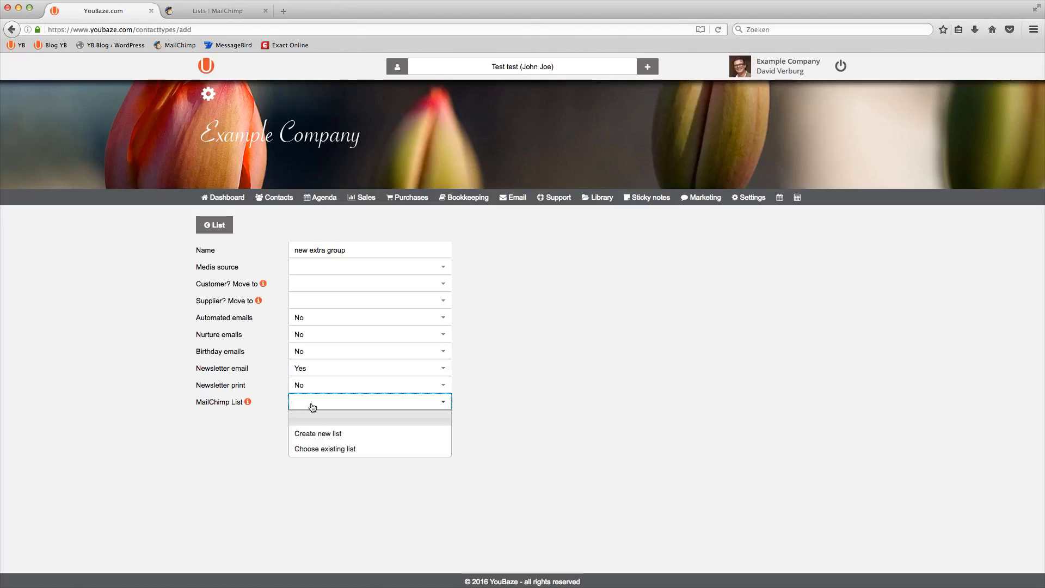
left_click(315, 451)
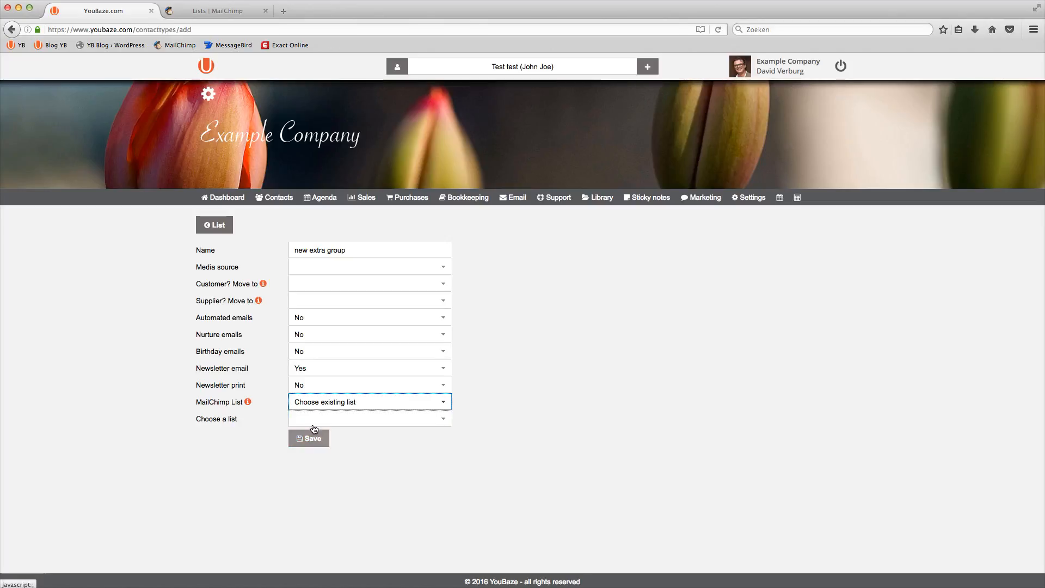
left_click(313, 423)
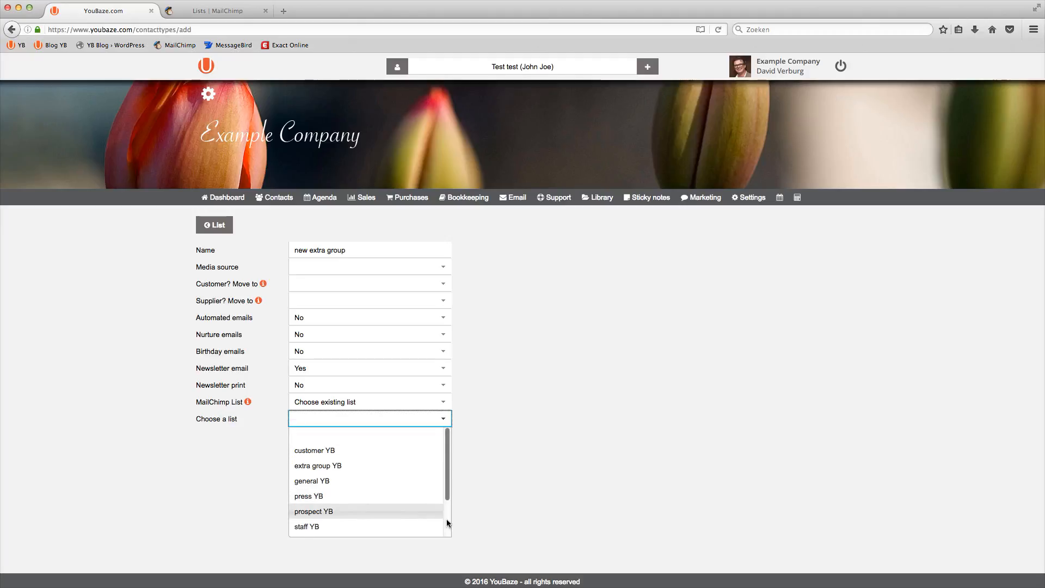
scroll(447, 518, "down", 2)
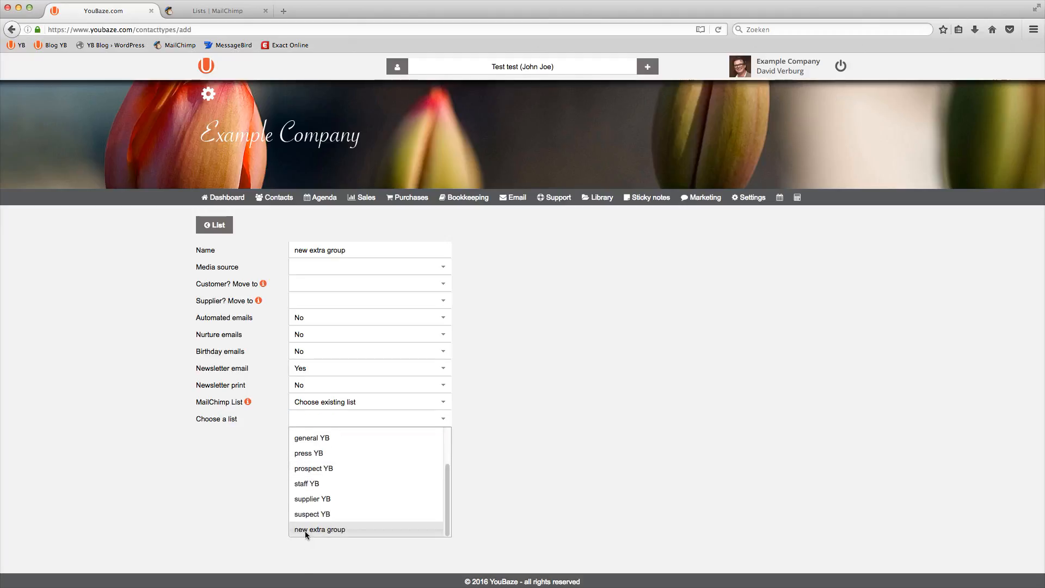
left_click(306, 530)
left_click(309, 440)
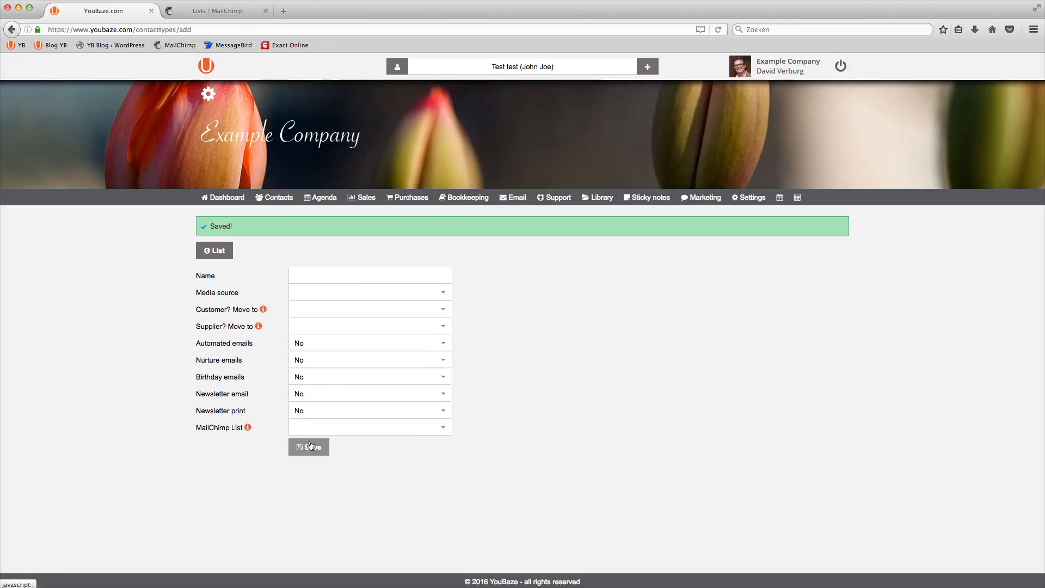
left_click(212, 251)
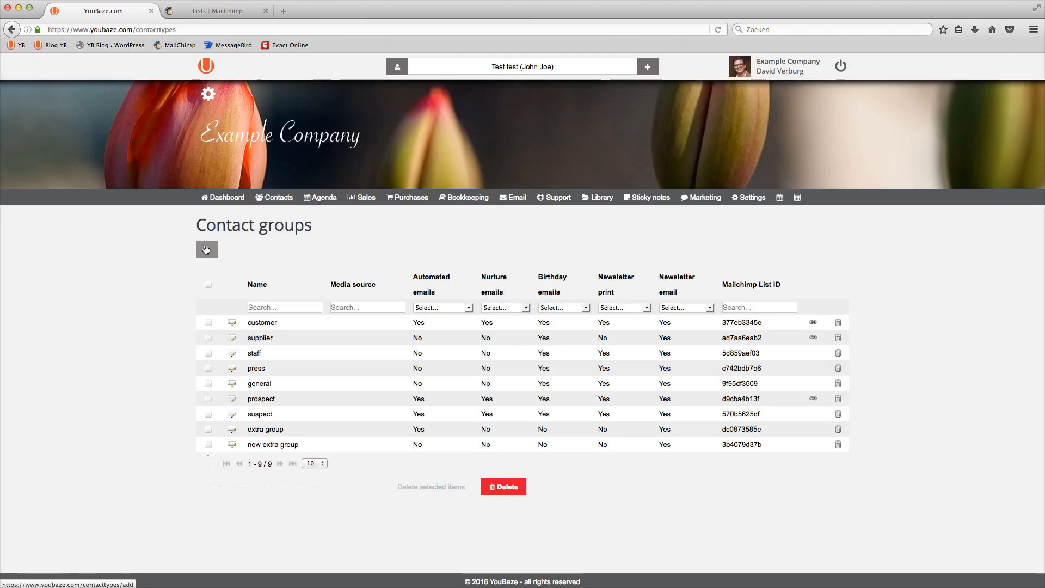
left_click(206, 249)
Create contact group 'new new extra group' with newsletter email Yes and a newly created MailChimp list.
left_click(309, 252)
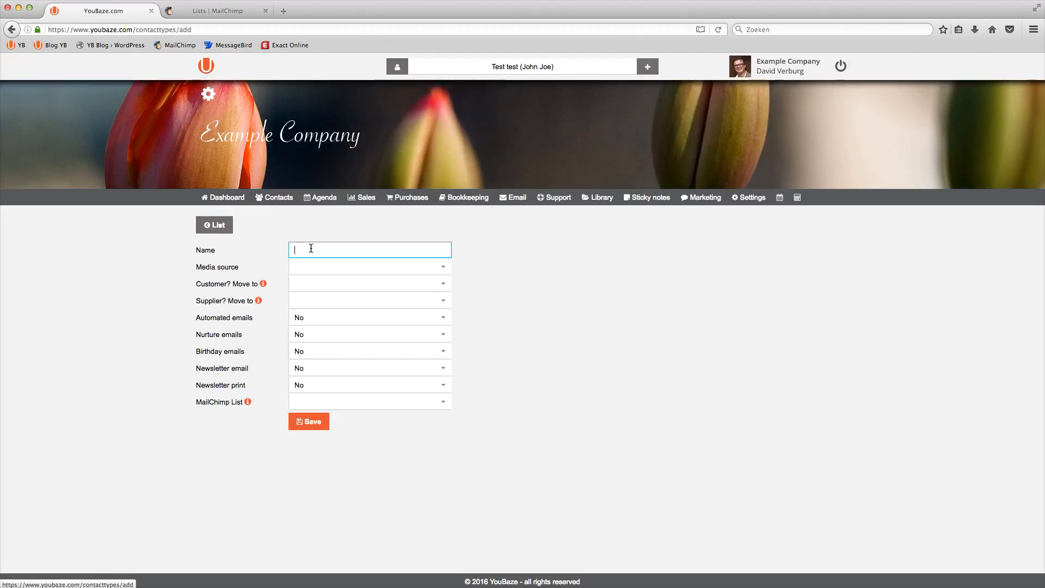
type("ne ")
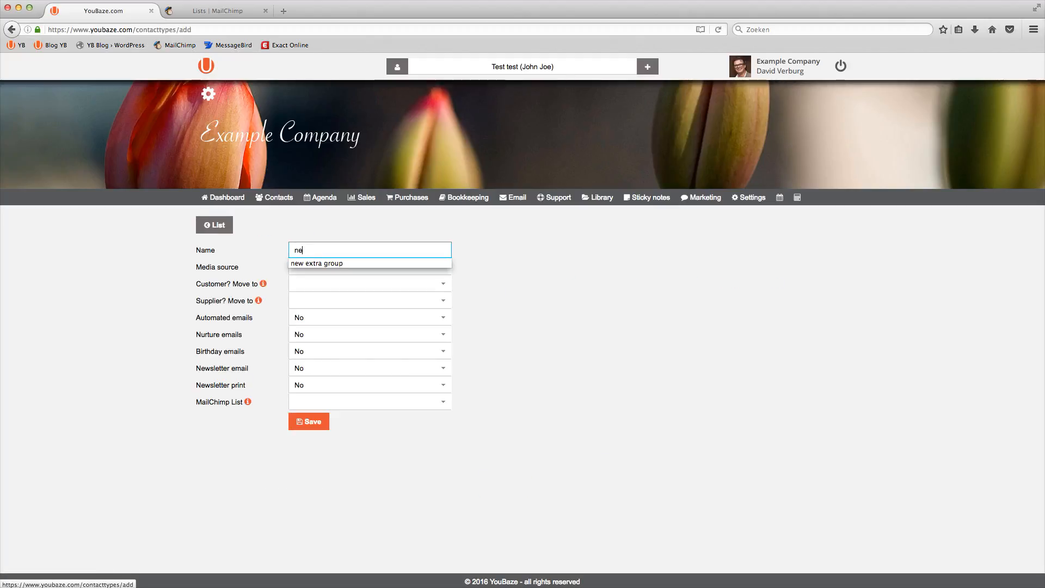
type("w new extra gr")
type("oup")
left_click(309, 368)
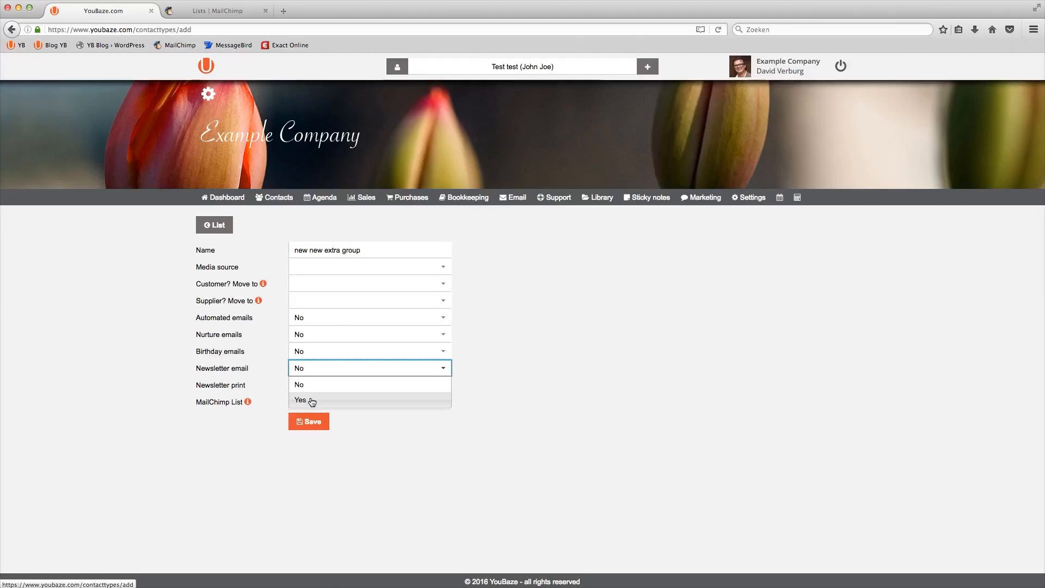
left_click(308, 398)
left_click(306, 407)
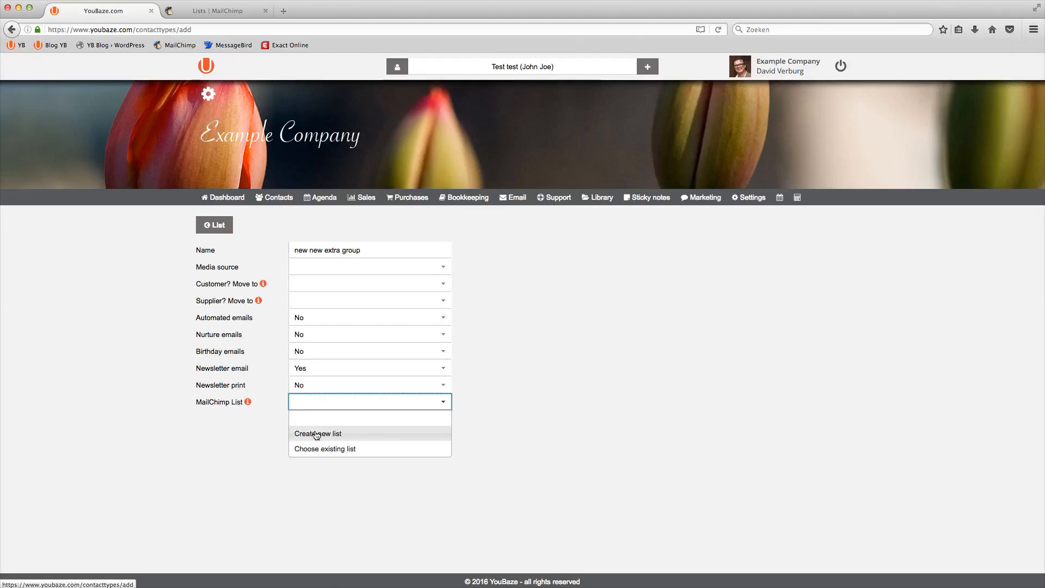
left_click(314, 433)
left_click(311, 423)
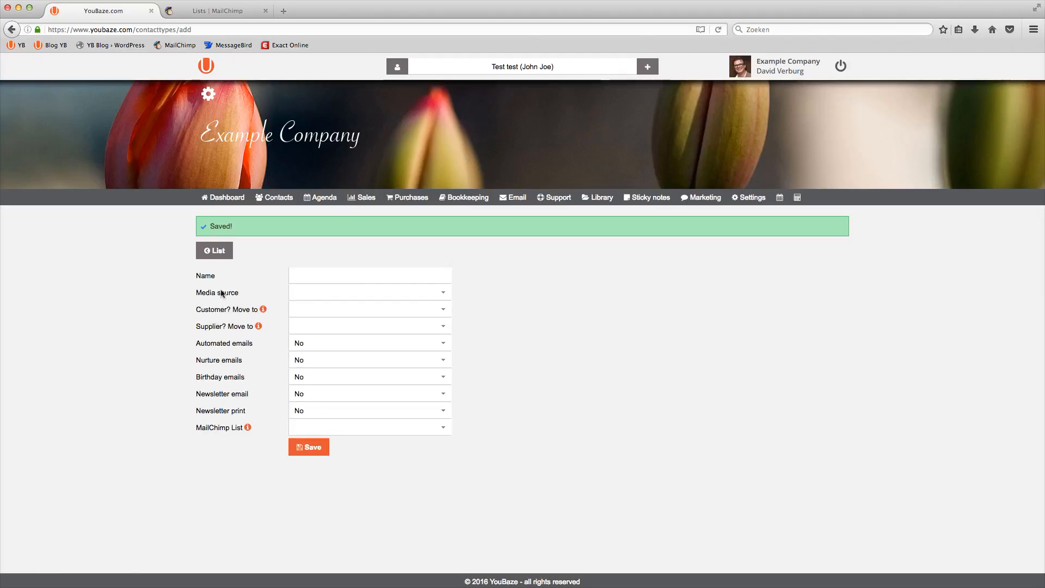
Check in the contact groups overview that 'new new extra group' has MailChimp List ID 41a4e64b48.
left_click(212, 251)
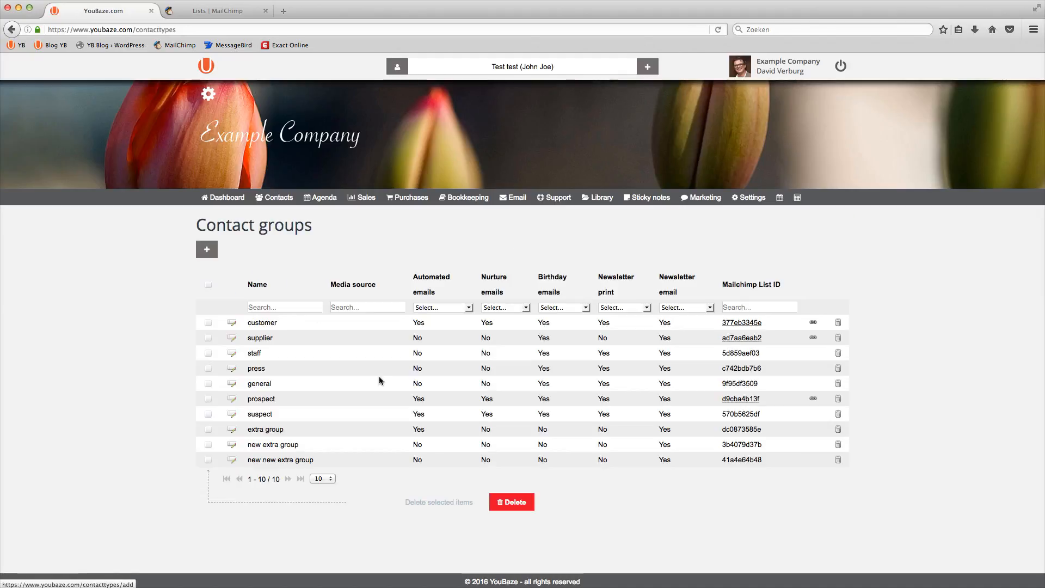
left_click_drag(248, 461, 311, 467)
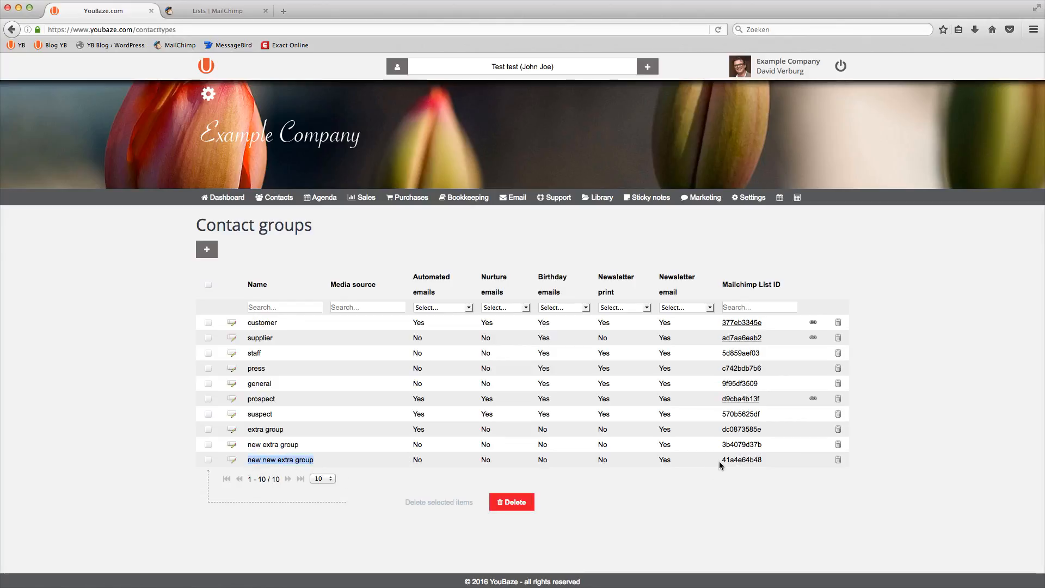
left_click_drag(721, 461, 763, 465)
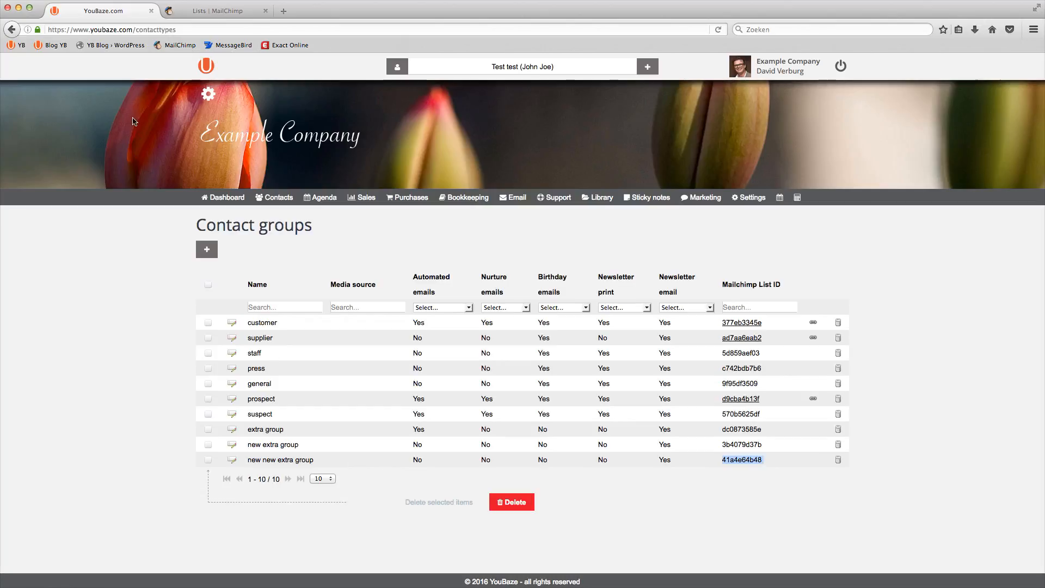
left_click(181, 13)
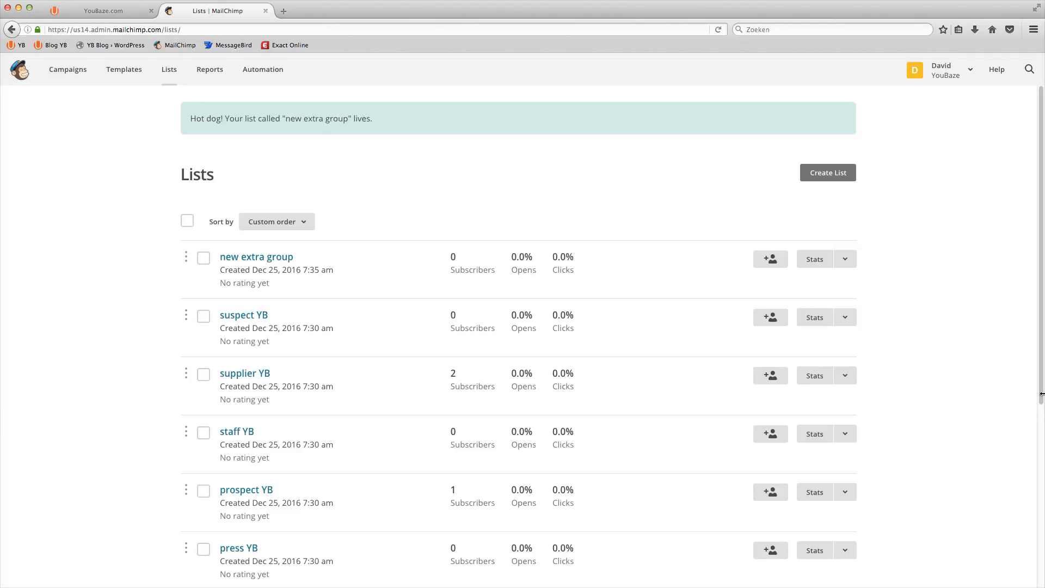
Reload MailChimp Lists and open the 'new new extra group YB' list's name and defaults to find List ID 41a4e64b48.
scroll(1029, 476, "down", 3)
scroll(1029, 476, "down", 3)
scroll(996, 355, "up", 5)
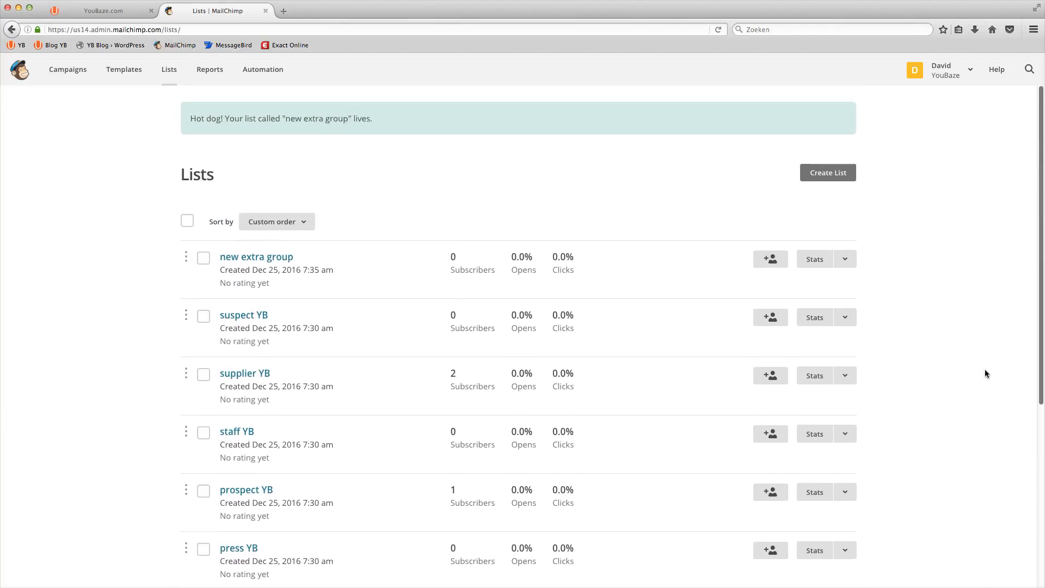
key("super+r")
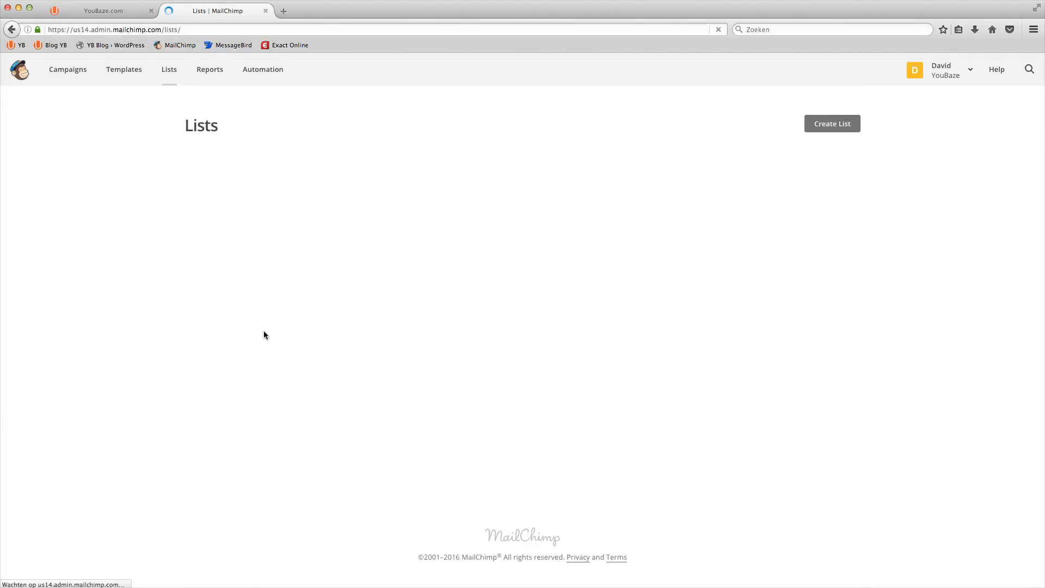
left_click_drag(218, 207, 331, 209)
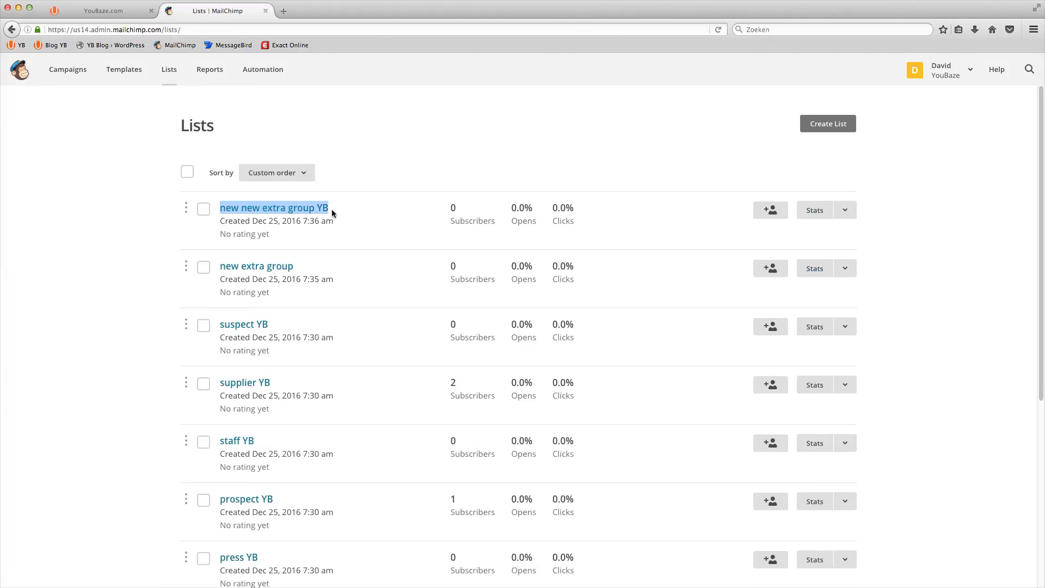
left_click(305, 208)
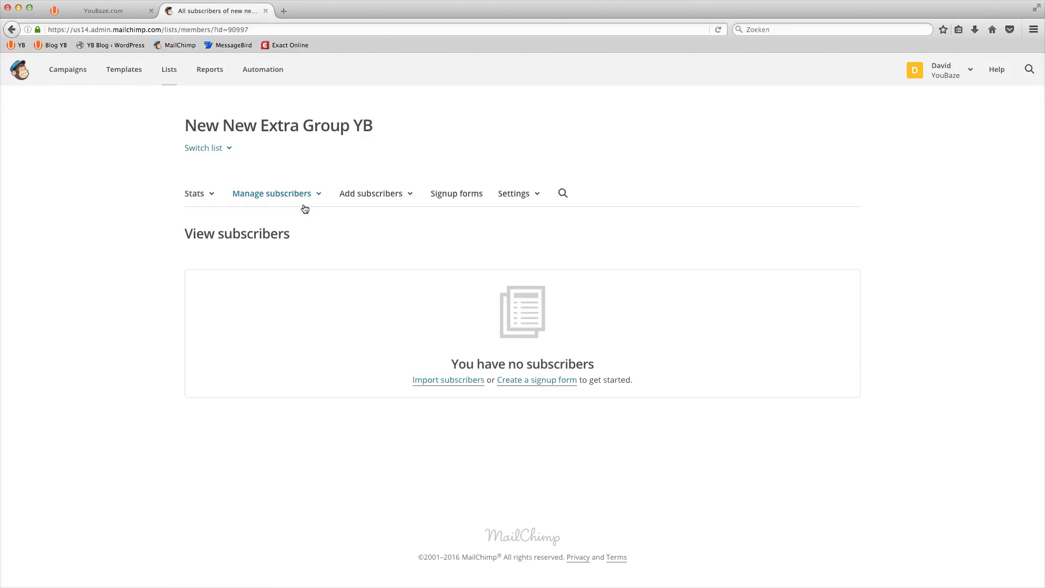
left_click(508, 192)
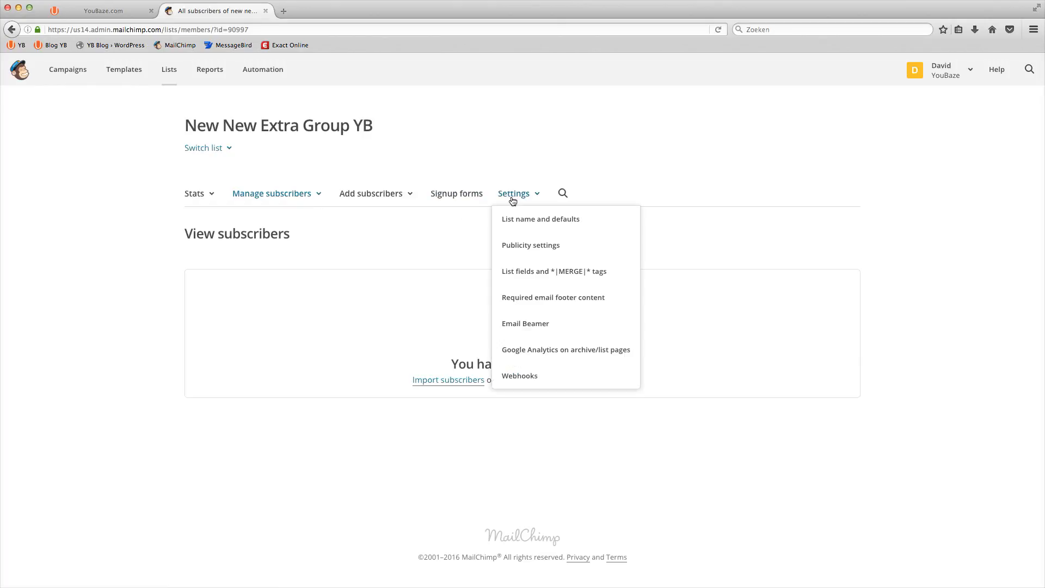
left_click(513, 220)
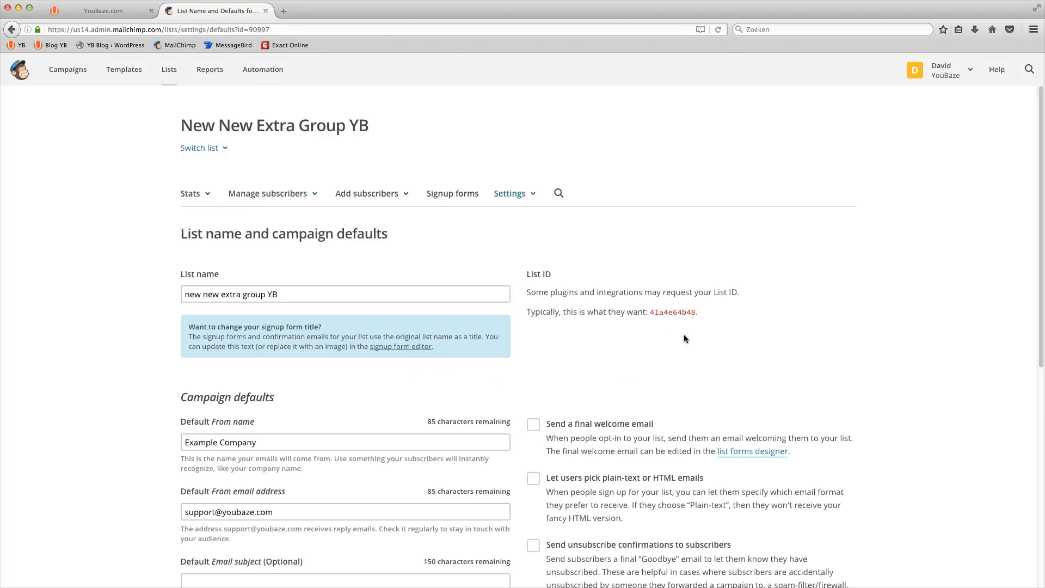
left_click_drag(652, 314, 659, 315)
Return to YouBaze and open the Marketing dropdown on the dashboard.
left_click(99, 10)
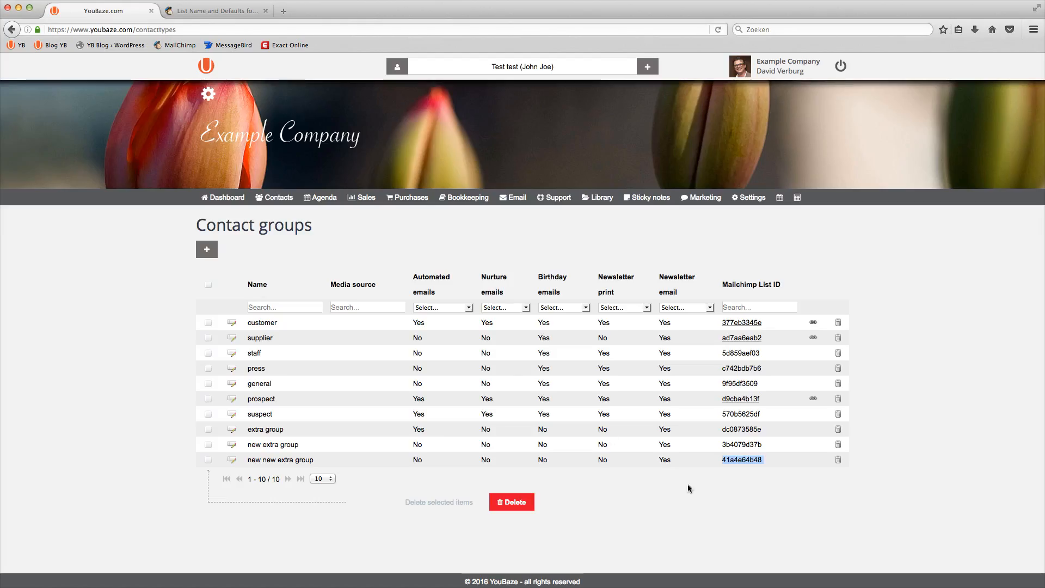
left_click(715, 493)
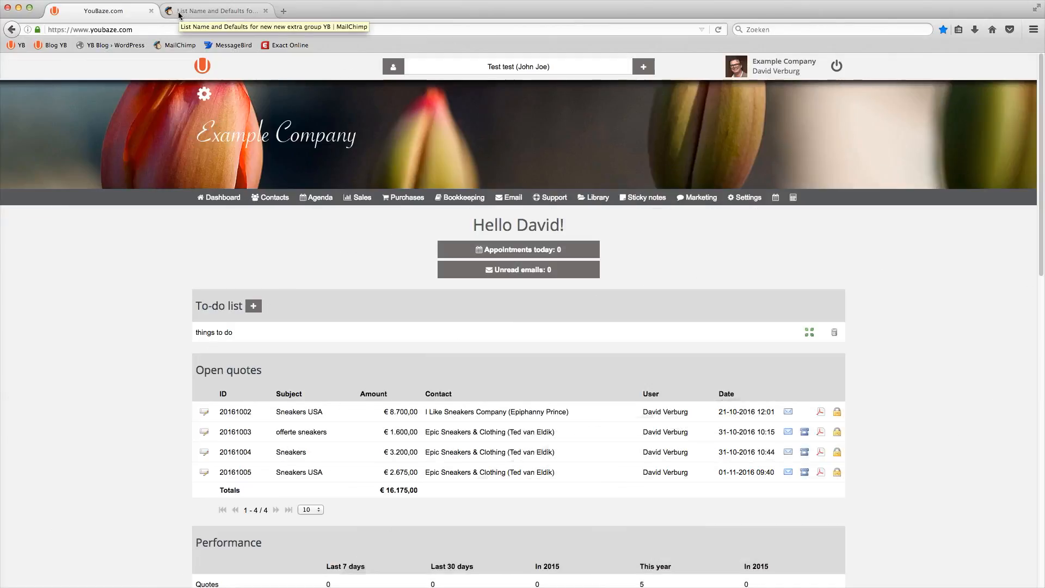
left_click(708, 199)
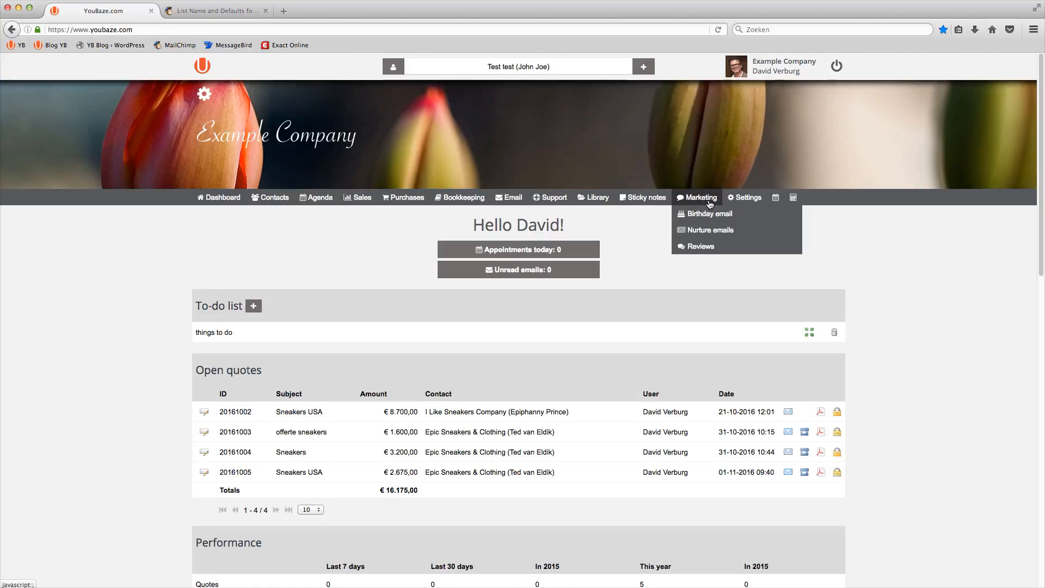
Open the '01 - My first nurture email!' template from Nurture emails and scroll to its English body.
left_click(697, 231)
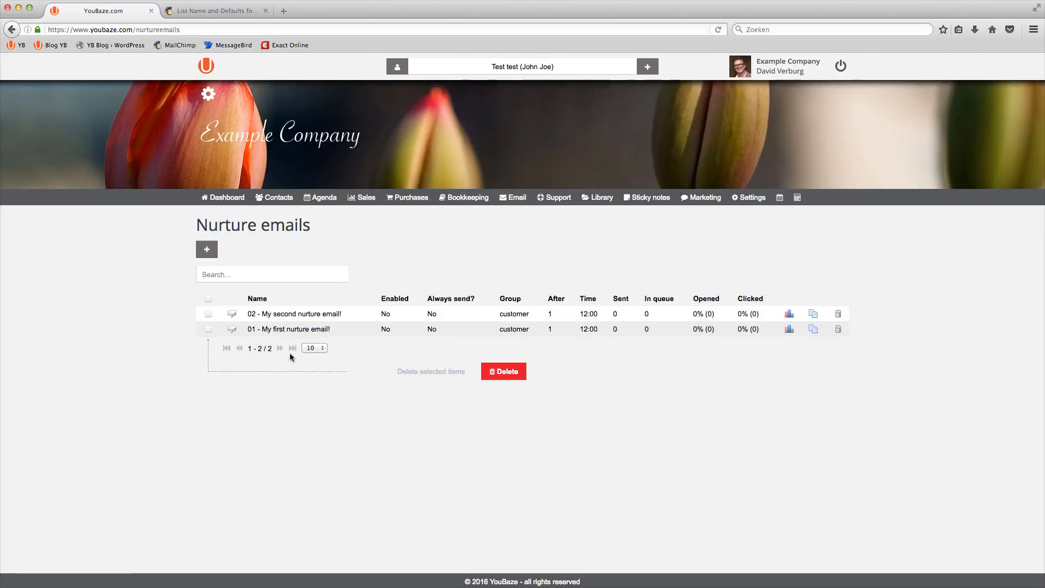
left_click(232, 330)
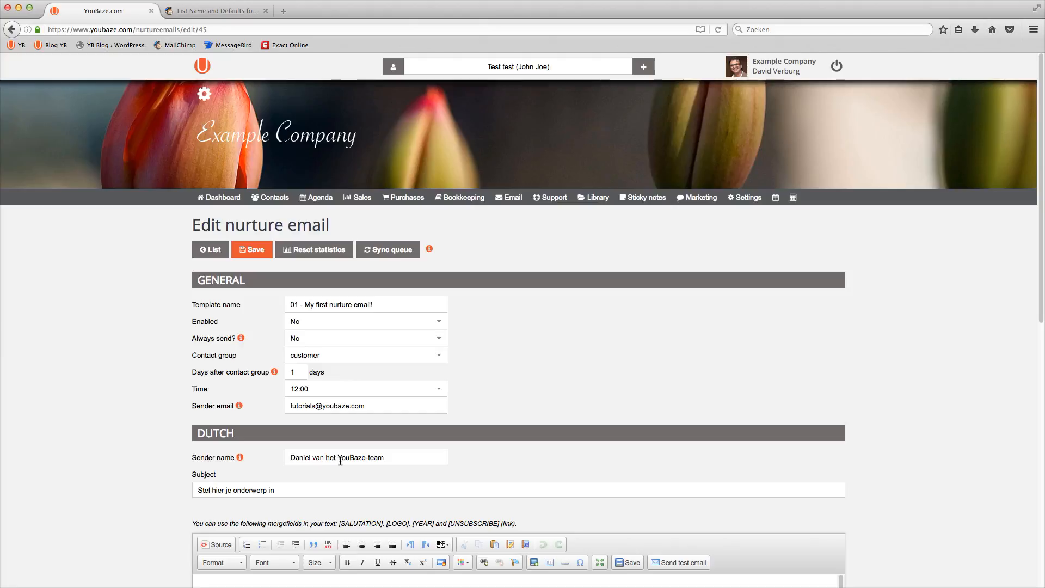
left_click_drag(1043, 309, 1014, 428)
scroll(1014, 428, "down", 10)
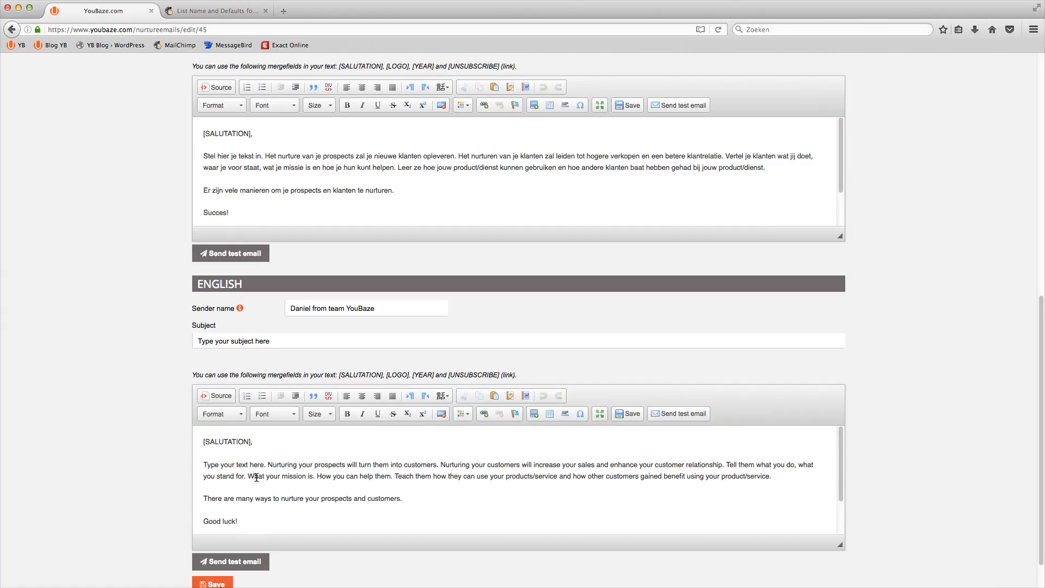
left_click(185, 12)
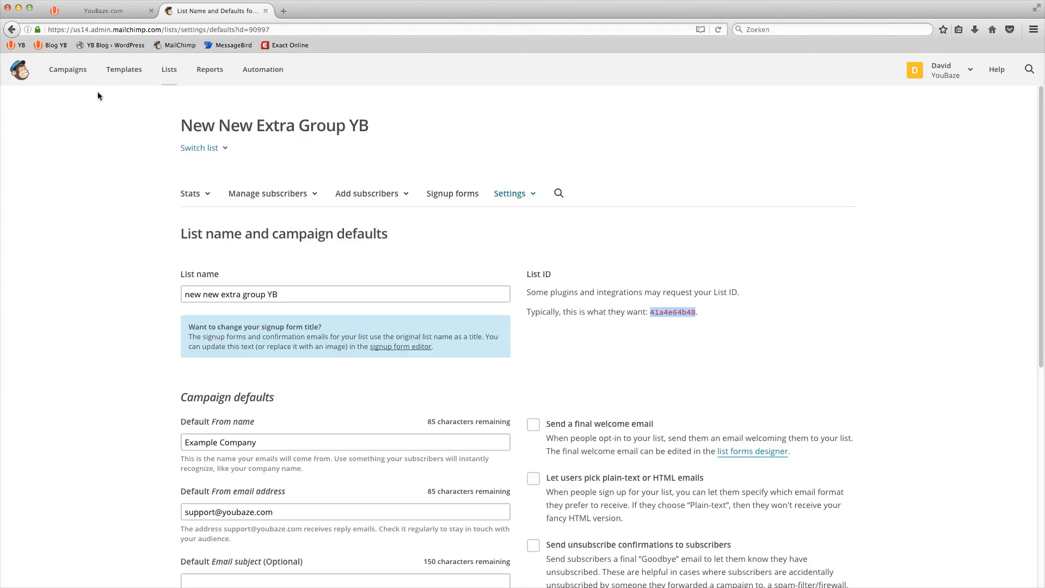
Open the 'test' campaign's HTML Source in MailChimp and select all of the code.
left_click(75, 70)
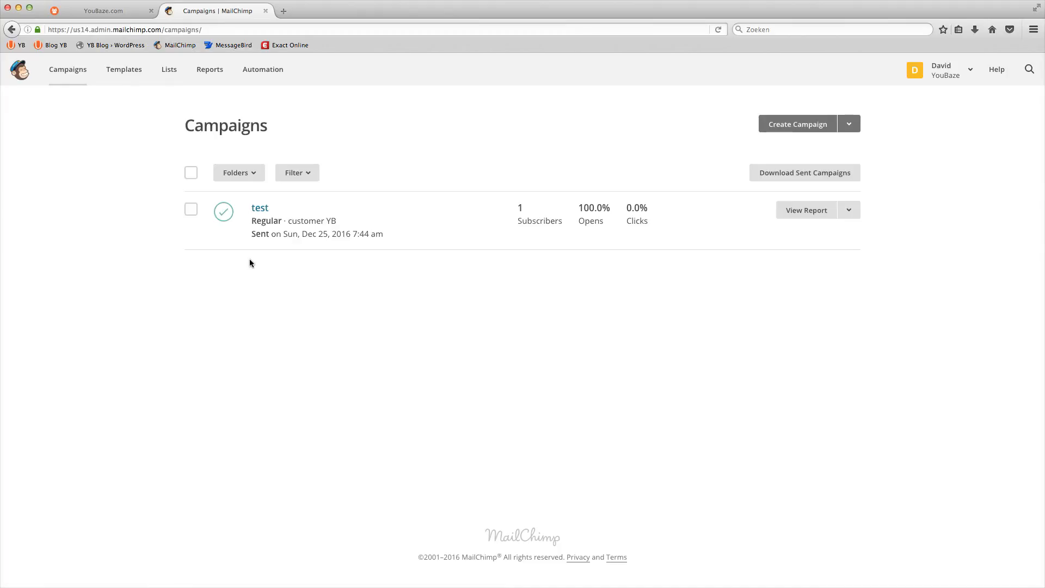
left_click(259, 210)
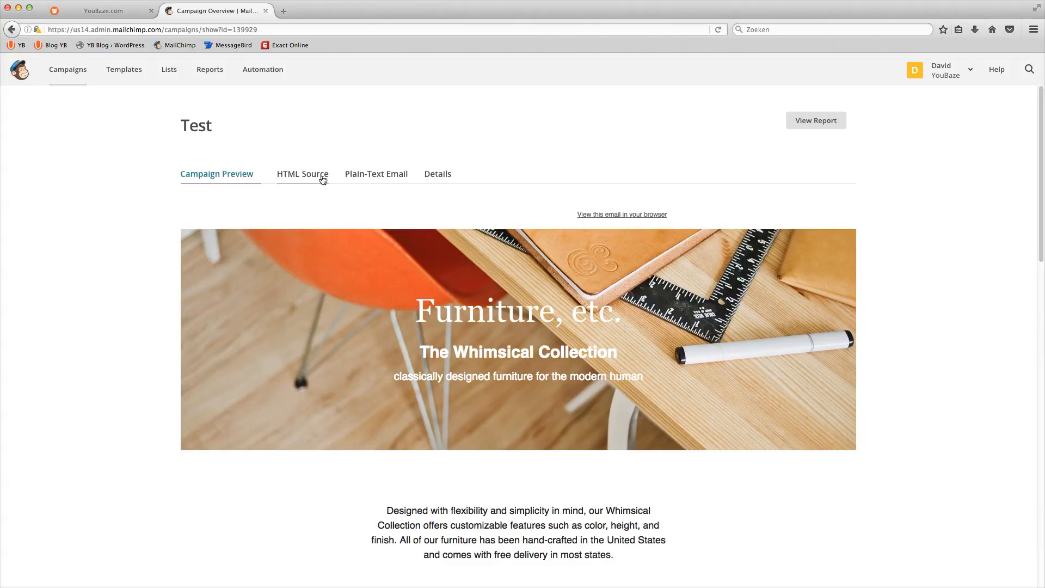
left_click(323, 179)
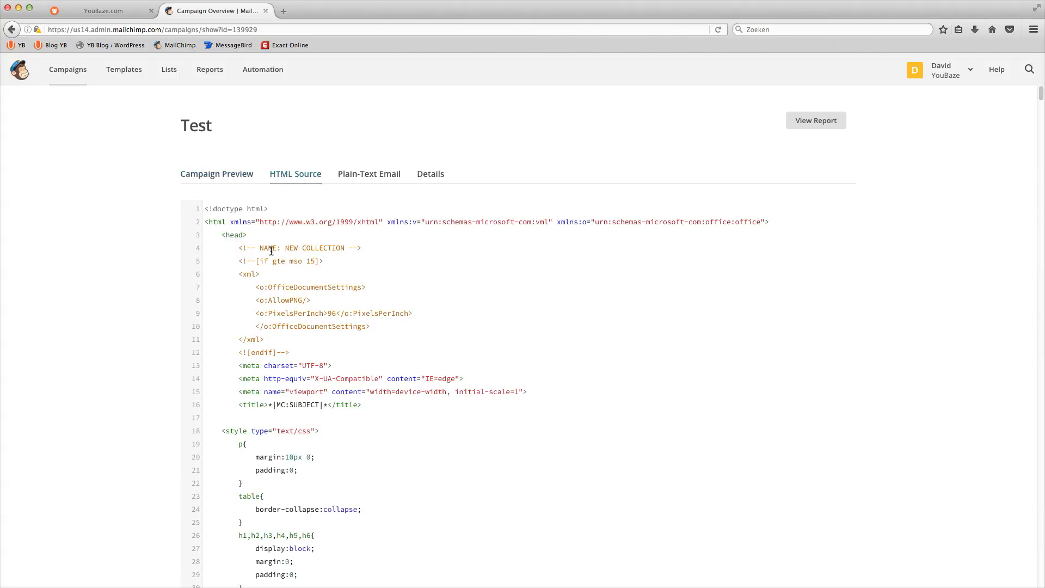
key("super+a")
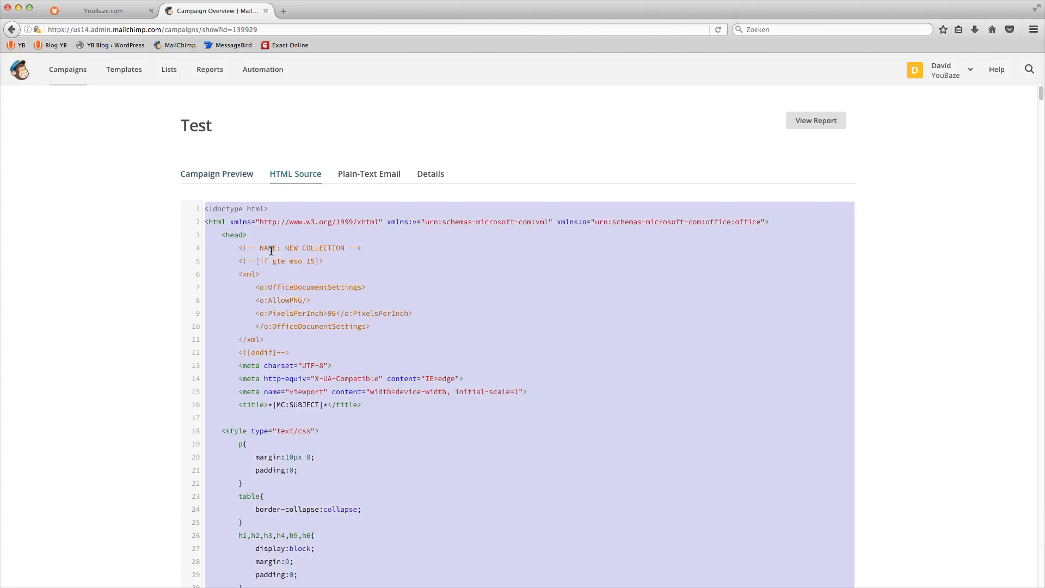
left_click(81, 9)
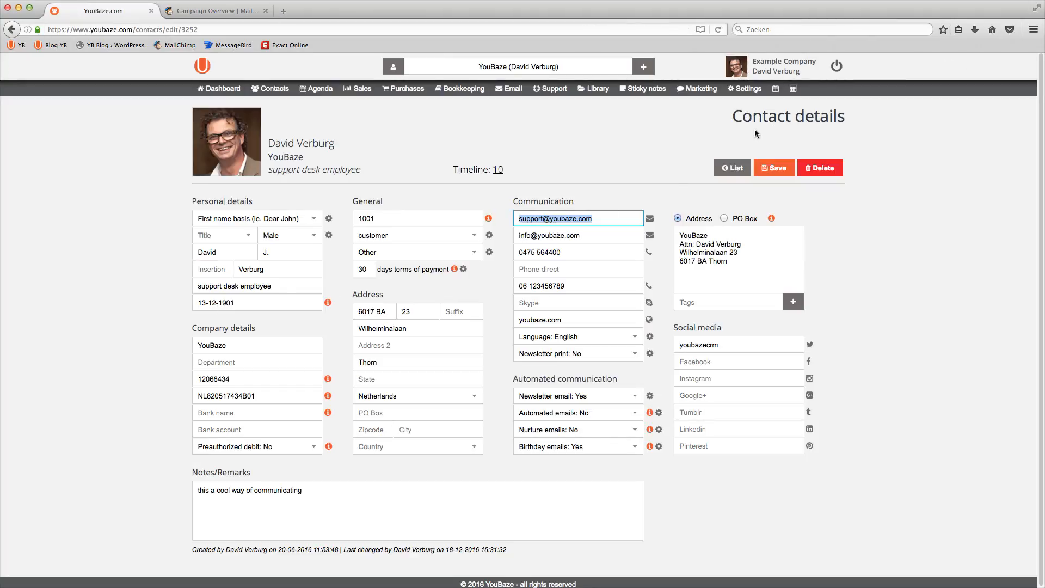
Open '02 - My second nurture email!' from the nurture emails list for editing.
mouse_move(698, 88)
left_click(693, 120)
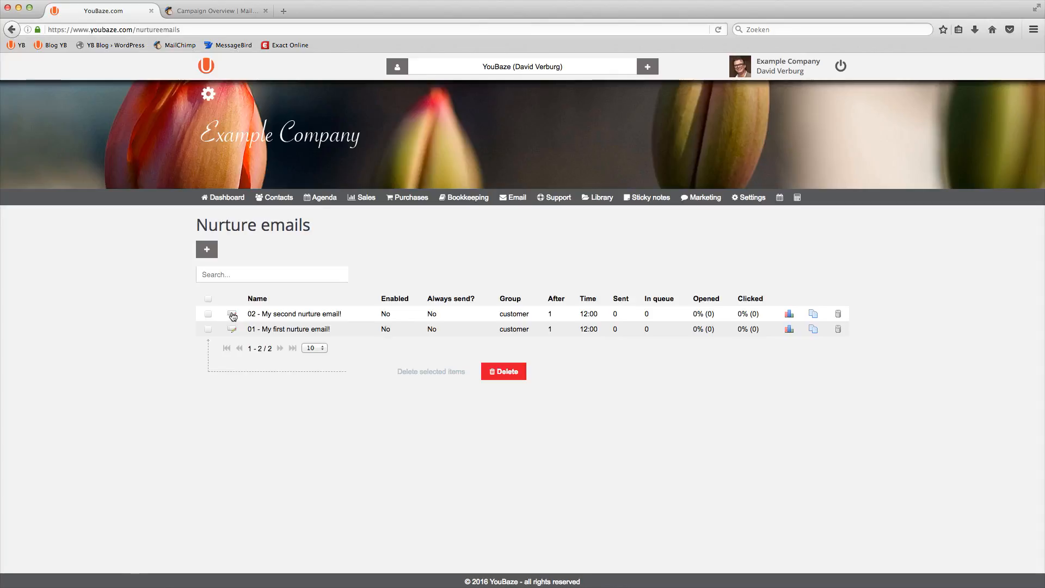
left_click(232, 315)
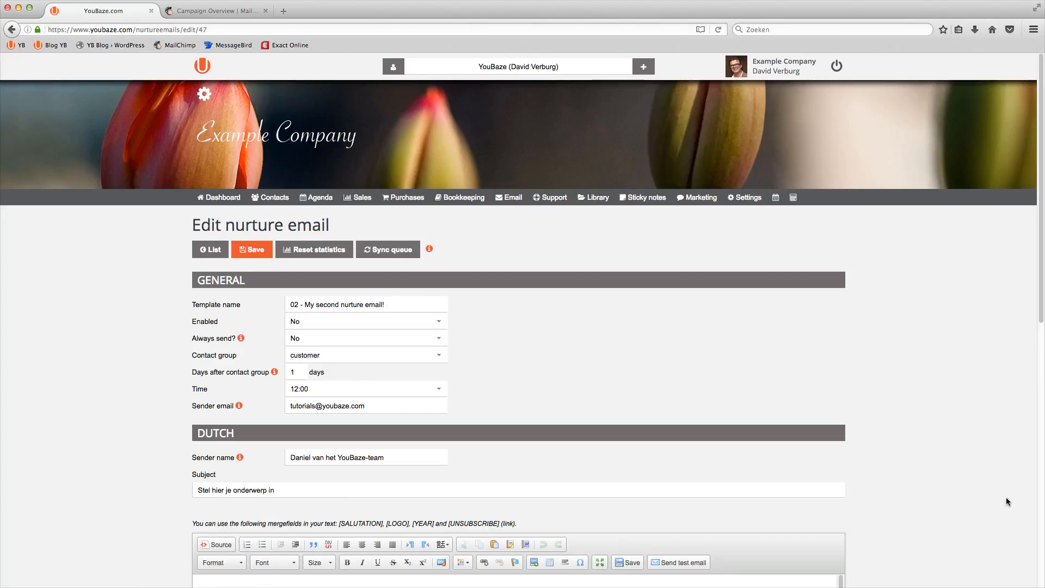
Replace the English body's source HTML with the pasted MailChimp campaign HTML.
scroll(1034, 524, "down", 10)
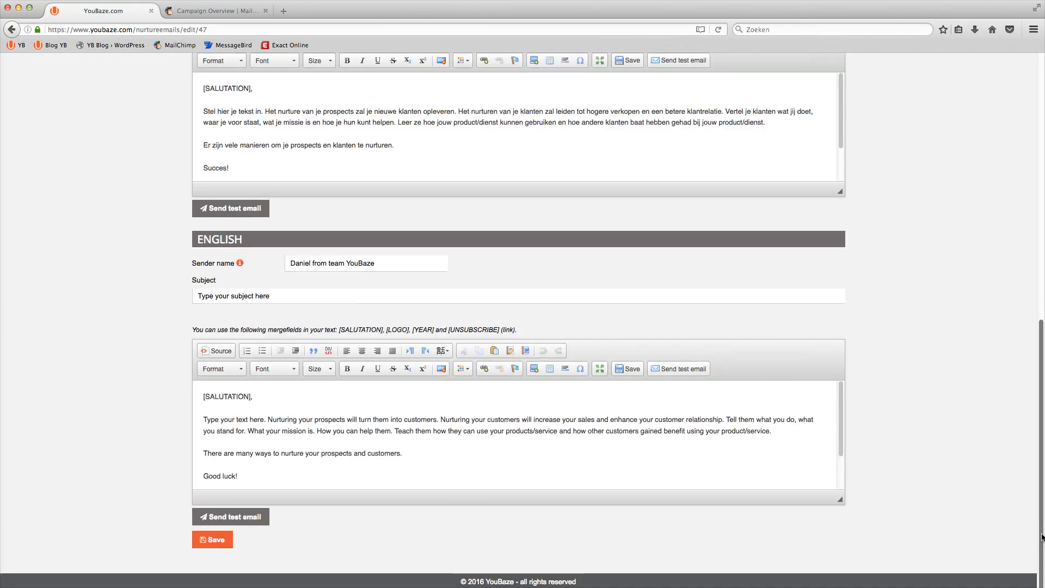
left_click(219, 357)
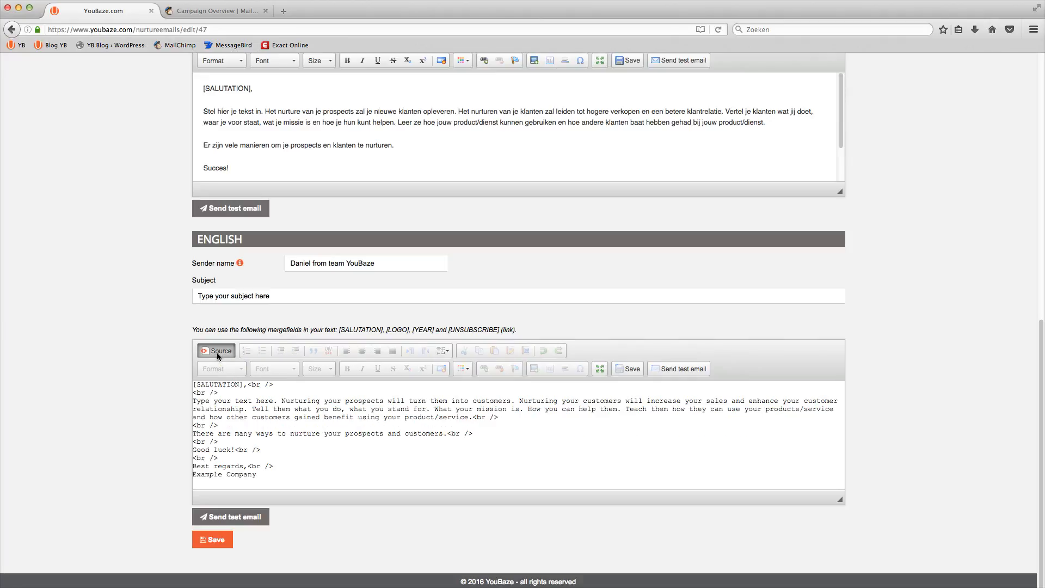
left_click(218, 405)
key("ctrl+a")
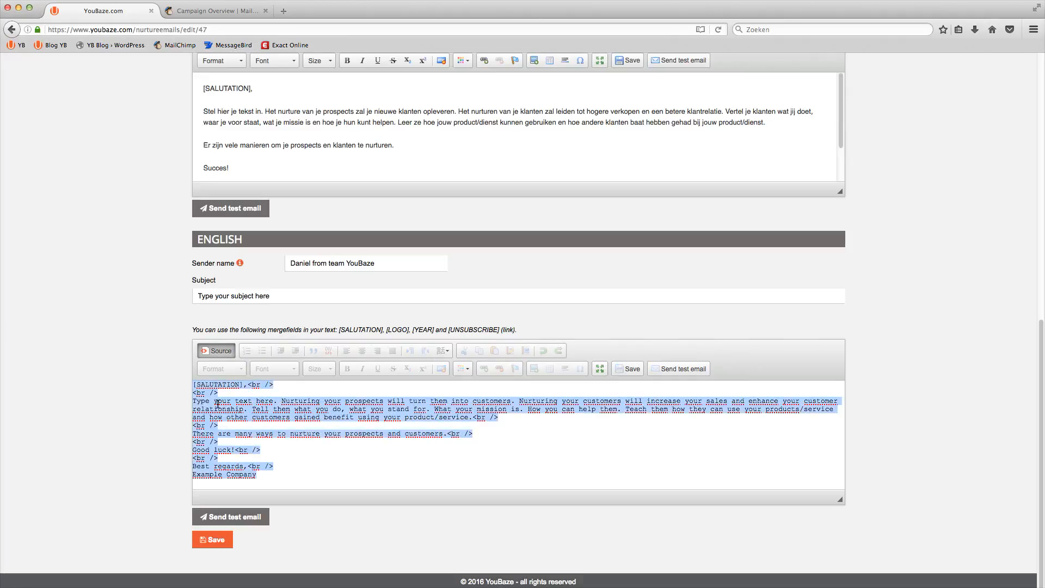
key("ctrl+v")
Return to the rendered email and open the 'View this email in your browser' link's settings.
left_click(216, 351)
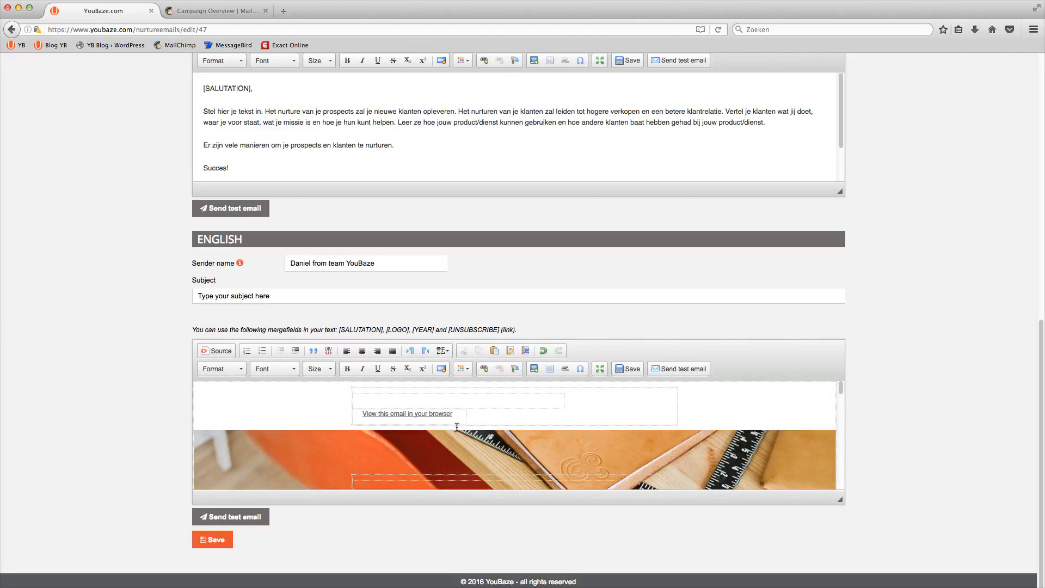
left_click(413, 415)
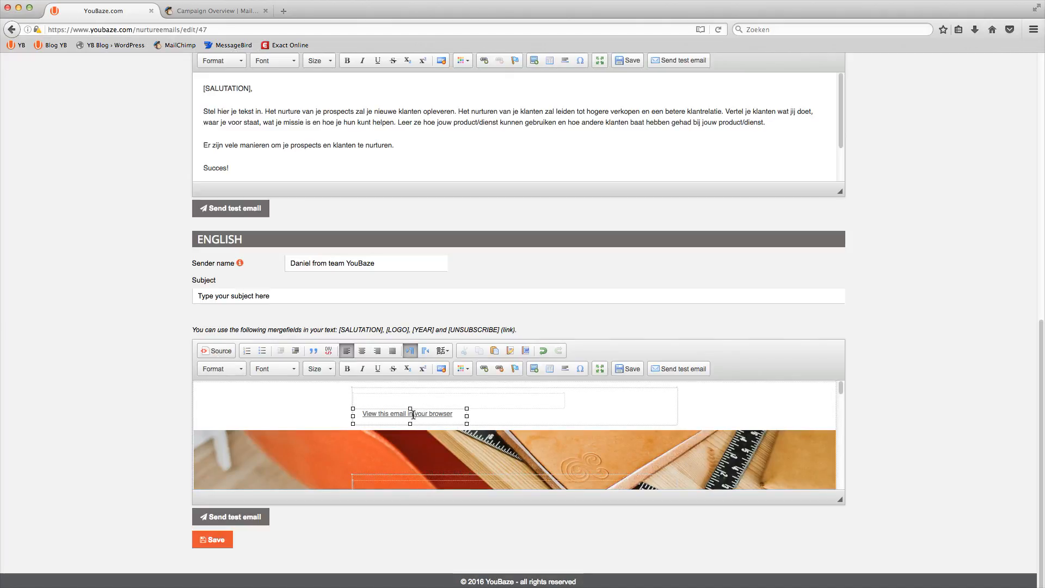
double_click(441, 414)
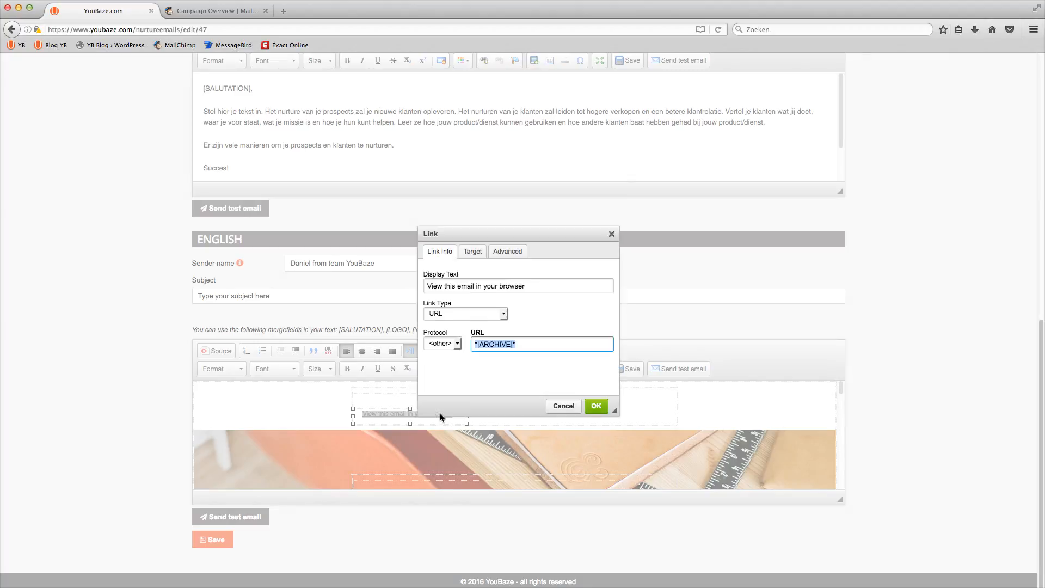
Close the link dialog unchanged, review the full furniture newsletter maximized, and save the template.
left_click(561, 406)
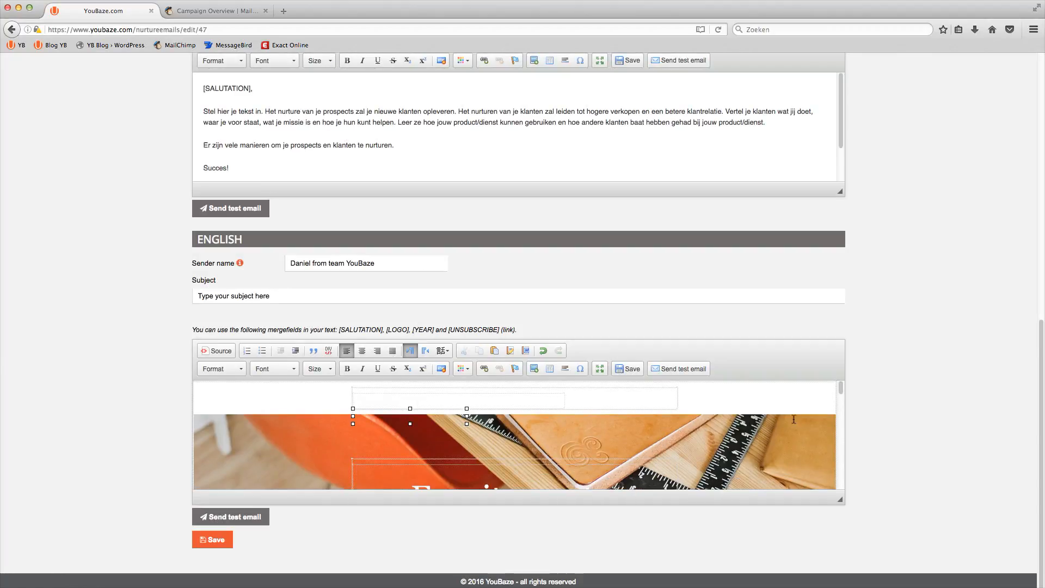
left_click(600, 368)
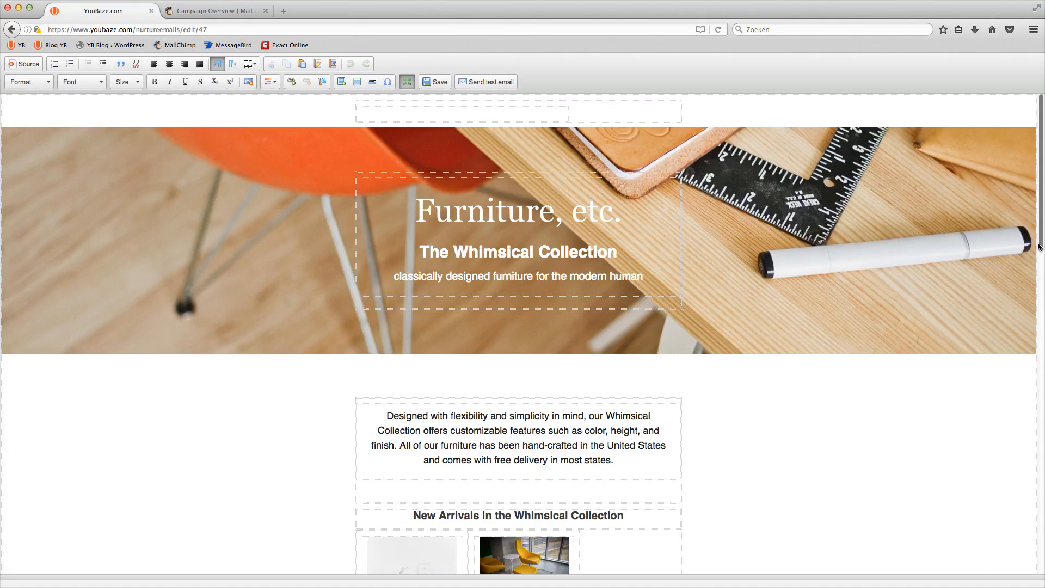
left_click_drag(1041, 242, 945, 572)
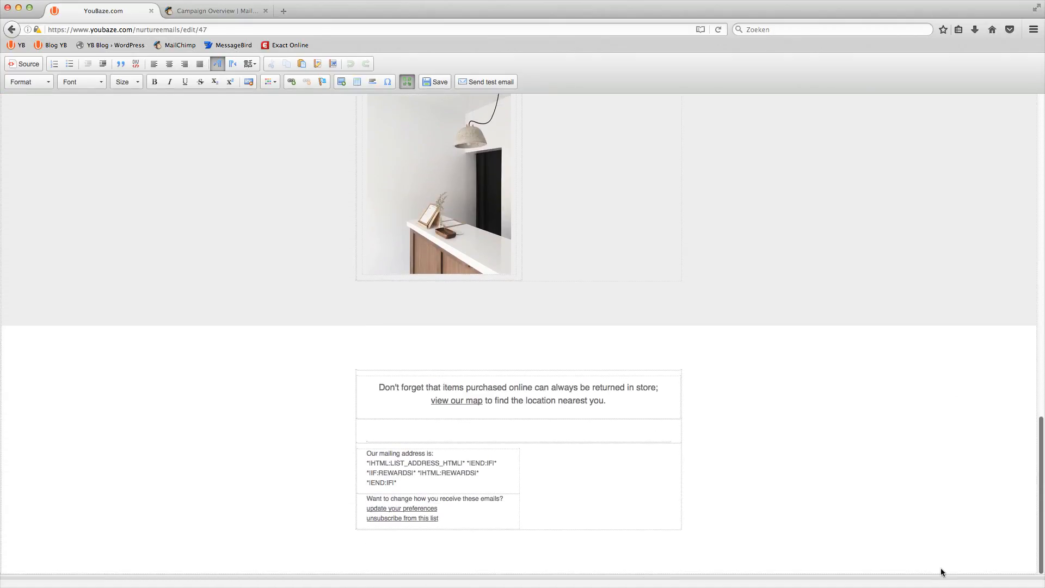
left_click(425, 489)
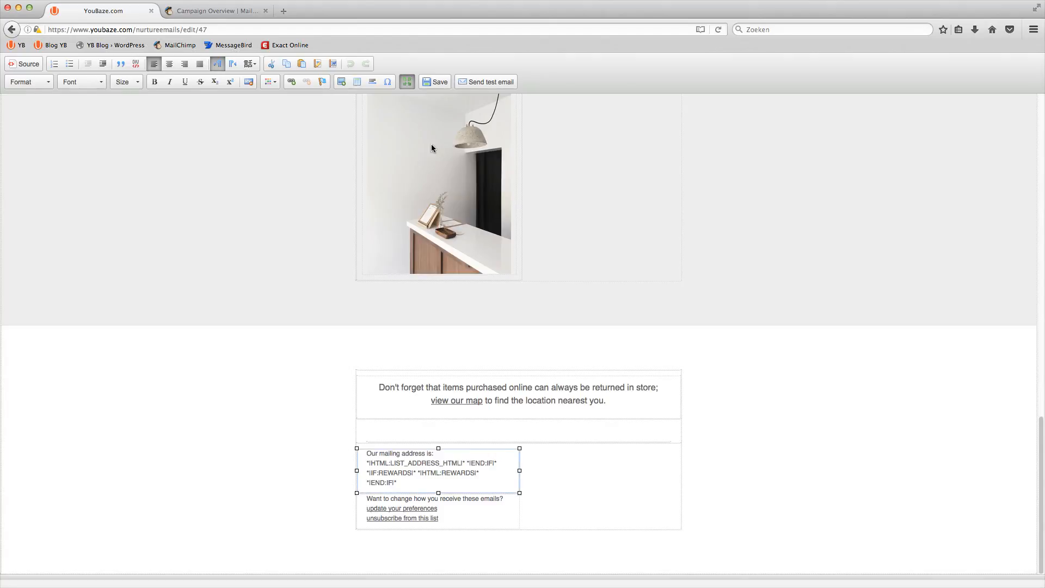
left_click(436, 82)
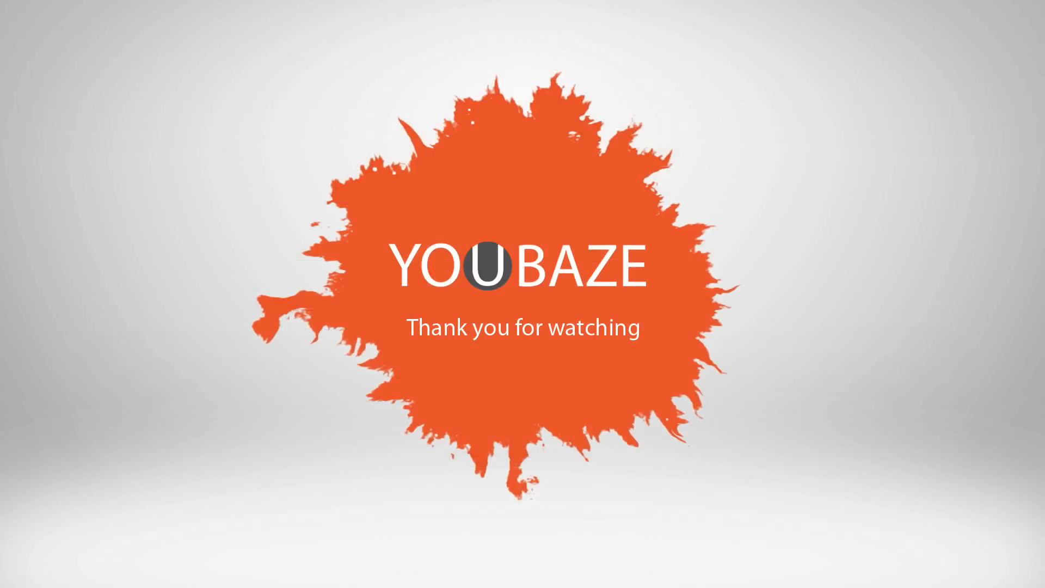